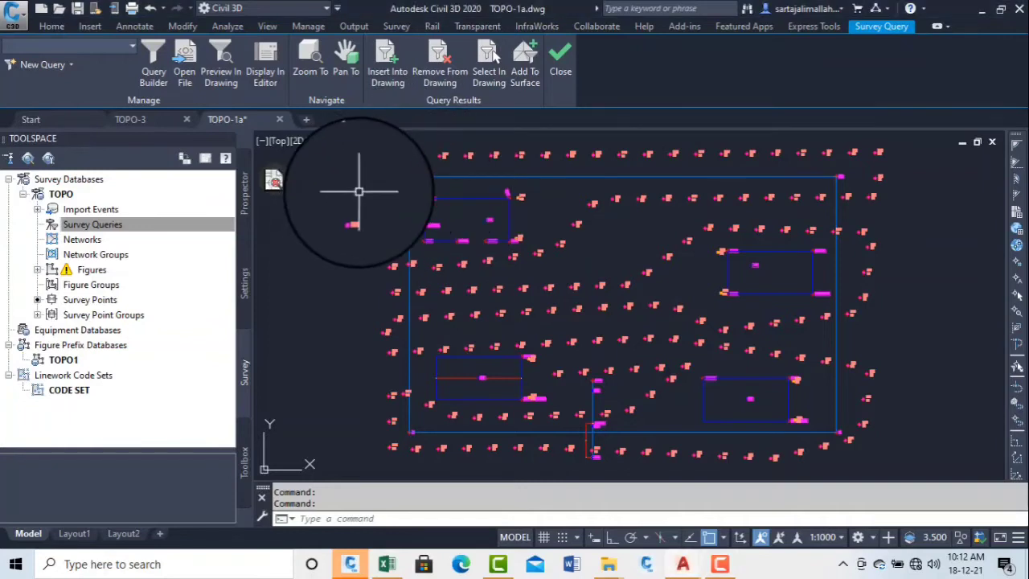
# Examine the surveyed road, boundary, buildings and point labels across the topographic drawing.
pyautogui.scroll(-3, 358, 191)
pyautogui.moveTo(425, 184)
pyautogui.mouseDown(button='middle')
pyautogui.moveTo(442, 172)
pyautogui.moveTo(489, 333)
pyautogui.mouseUp(button='middle')
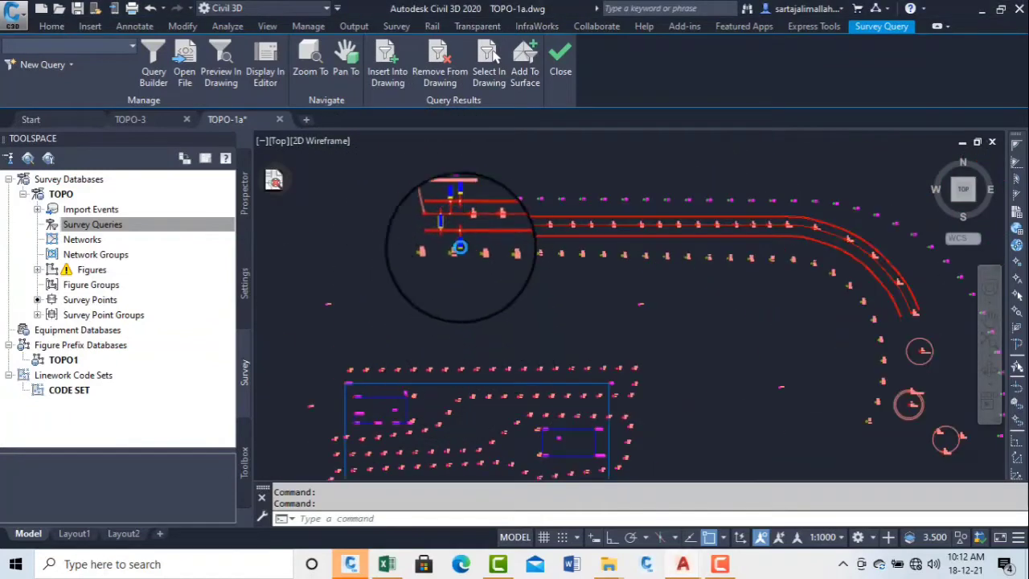
pyautogui.scroll(5, 459, 248)
pyautogui.scroll(-4, 523, 441)
pyautogui.scroll(3, 500, 362)
pyautogui.scroll(-2, 501, 375)
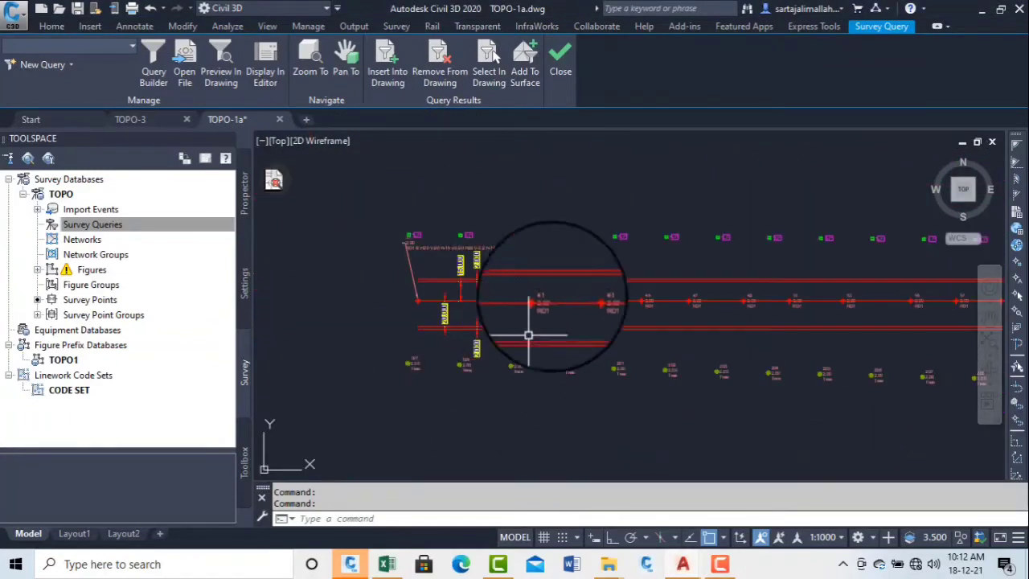
pyautogui.scroll(3, 528, 335)
pyautogui.scroll(-6, 562, 306)
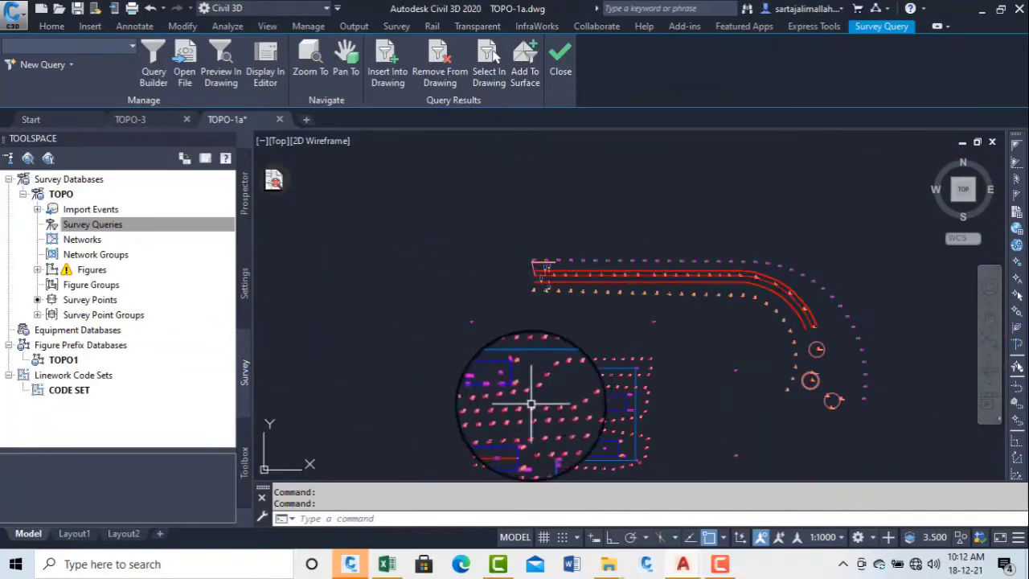
pyautogui.scroll(5, 501, 379)
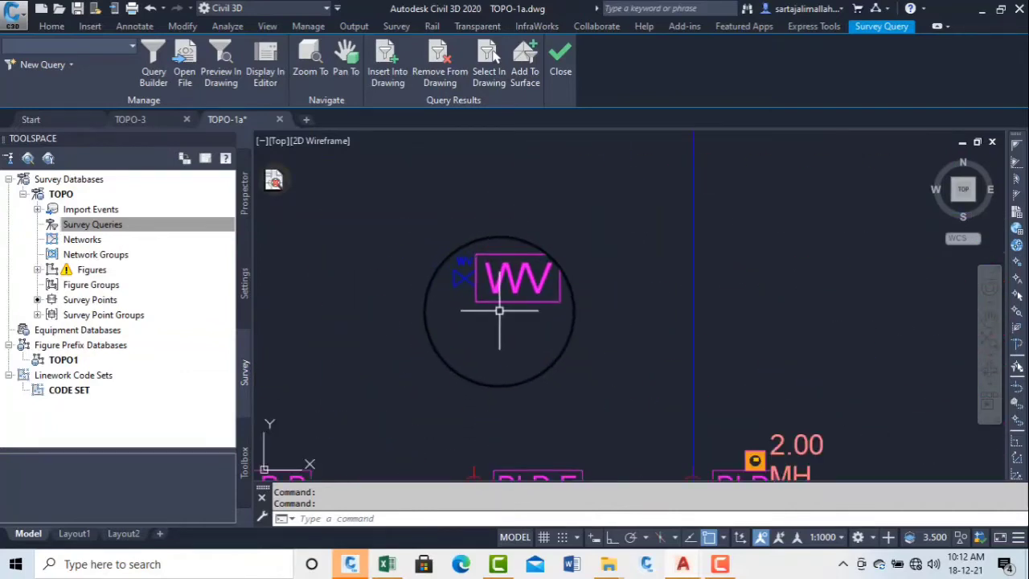
pyautogui.scroll(-6, 500, 310)
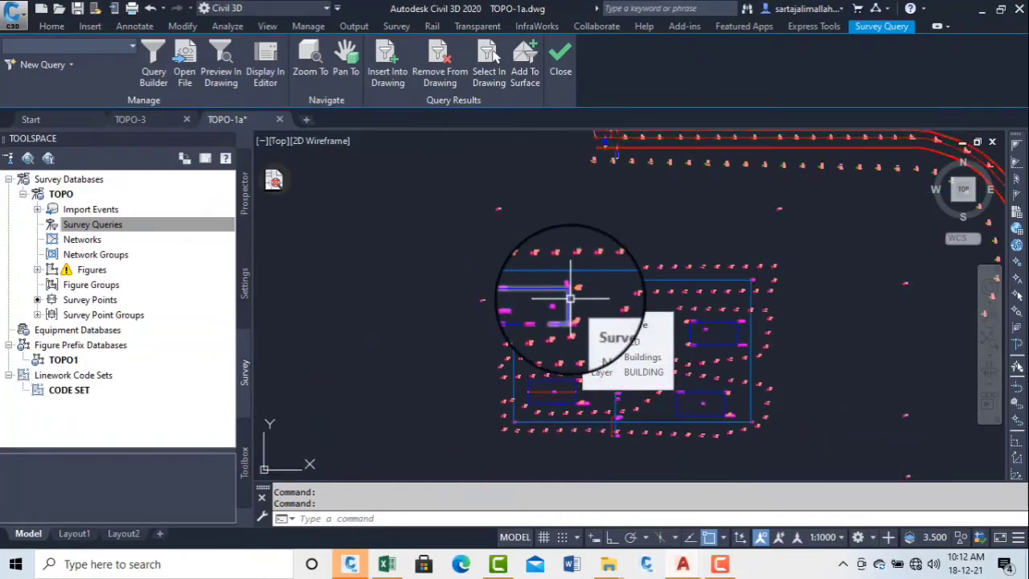
pyautogui.scroll(4, 570, 291)
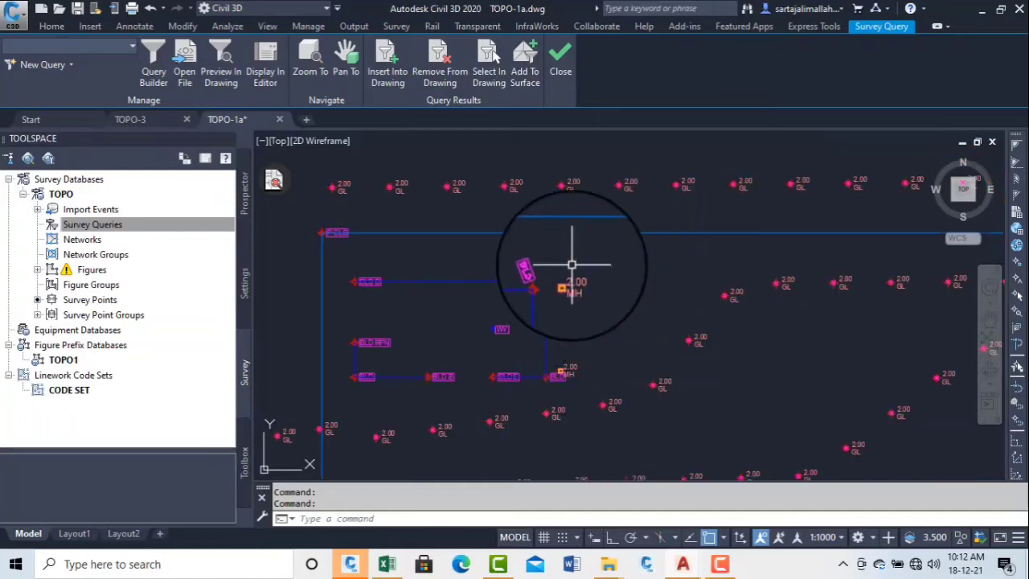
pyautogui.scroll(-4, 558, 225)
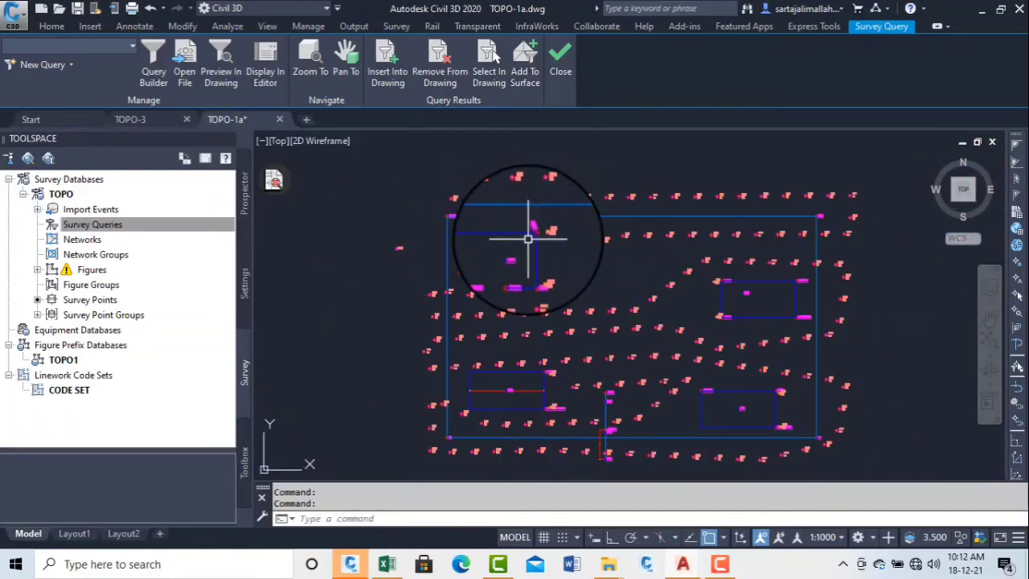
pyautogui.scroll(-4, 531, 235)
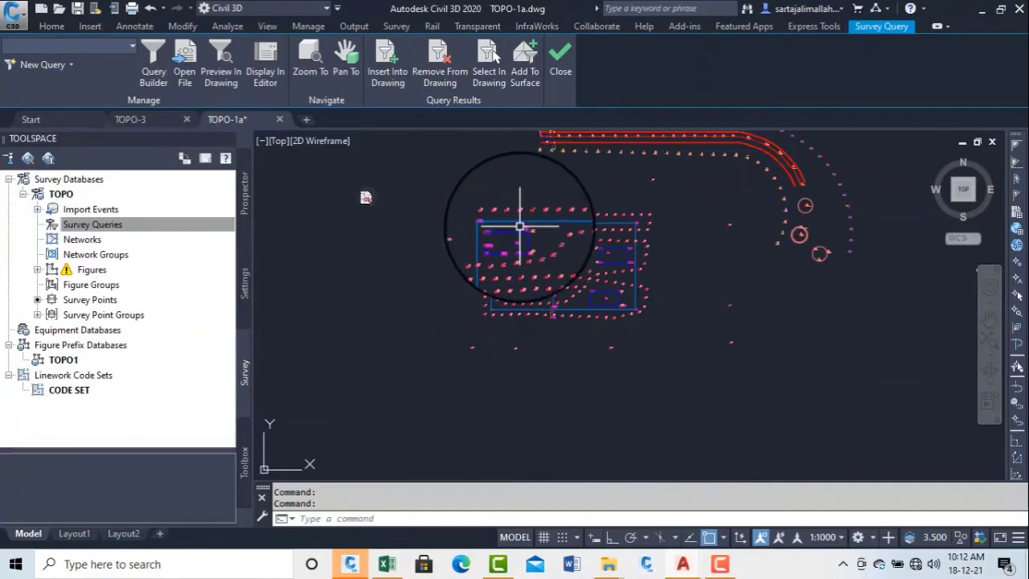
pyautogui.moveTo(534, 227); pyautogui.dragTo(455, 338, button='middle')
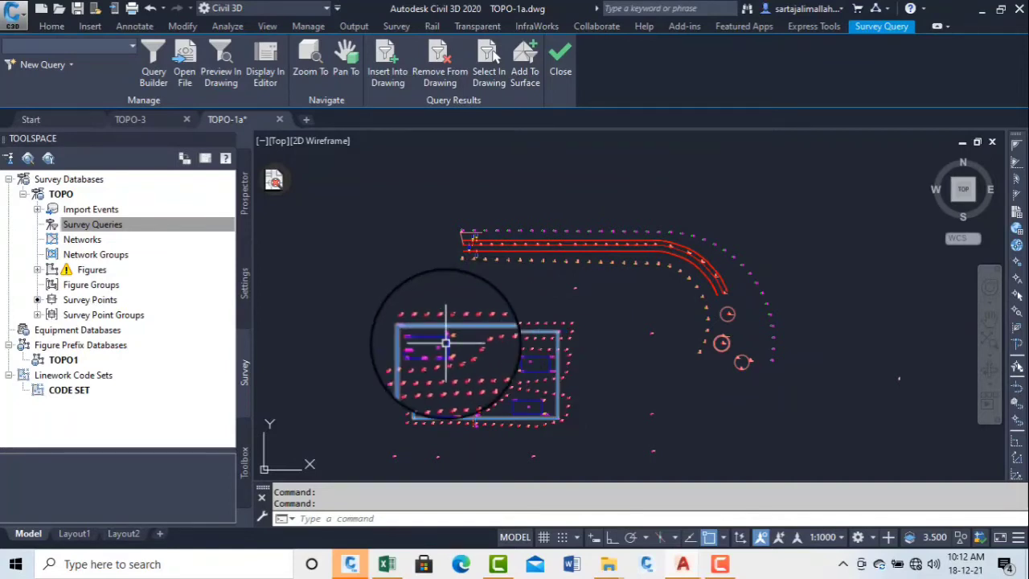
# Inspect the GL ground-level point labels around the P CLS boundary corner near the buildings.
pyautogui.click(93, 225)
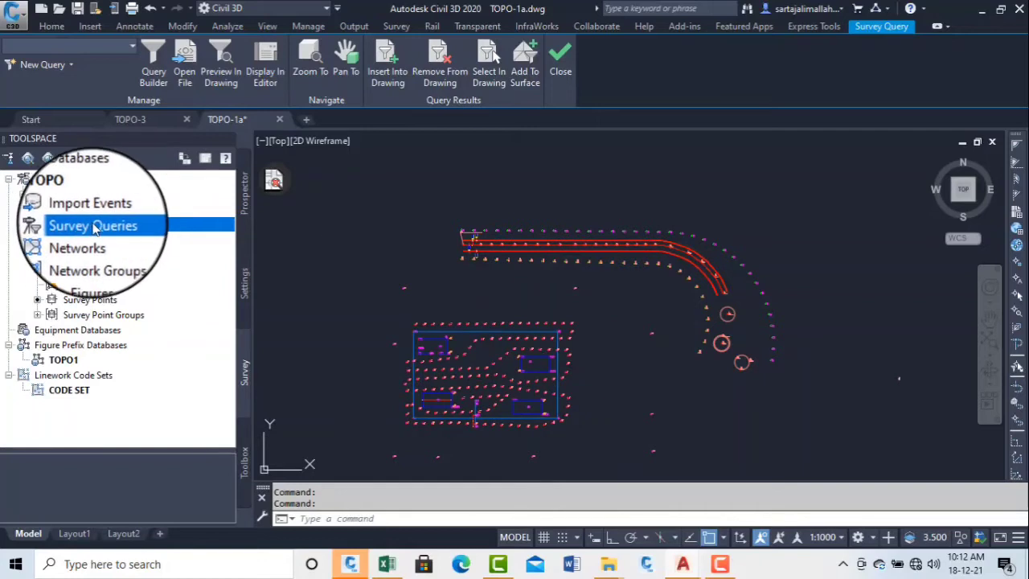
pyautogui.scroll(4, 413, 311)
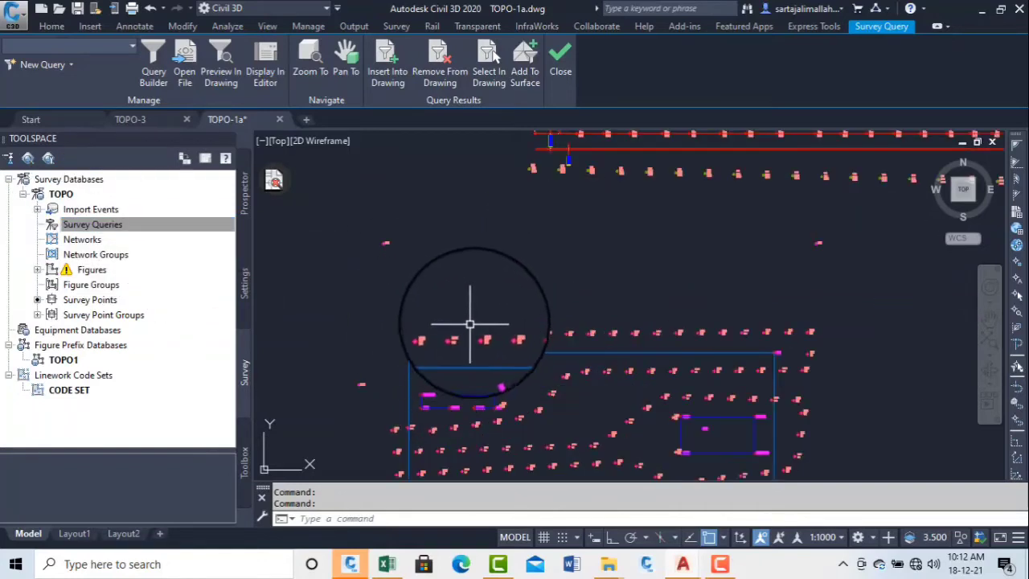
pyautogui.scroll(-3, 516, 316)
pyautogui.scroll(4, 515, 319)
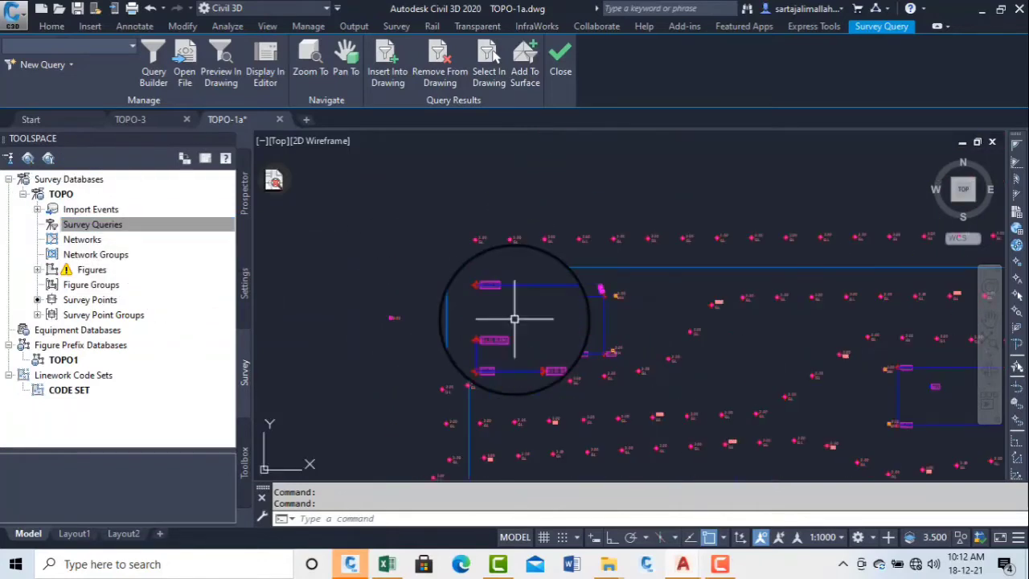
pyautogui.scroll(4, 462, 227)
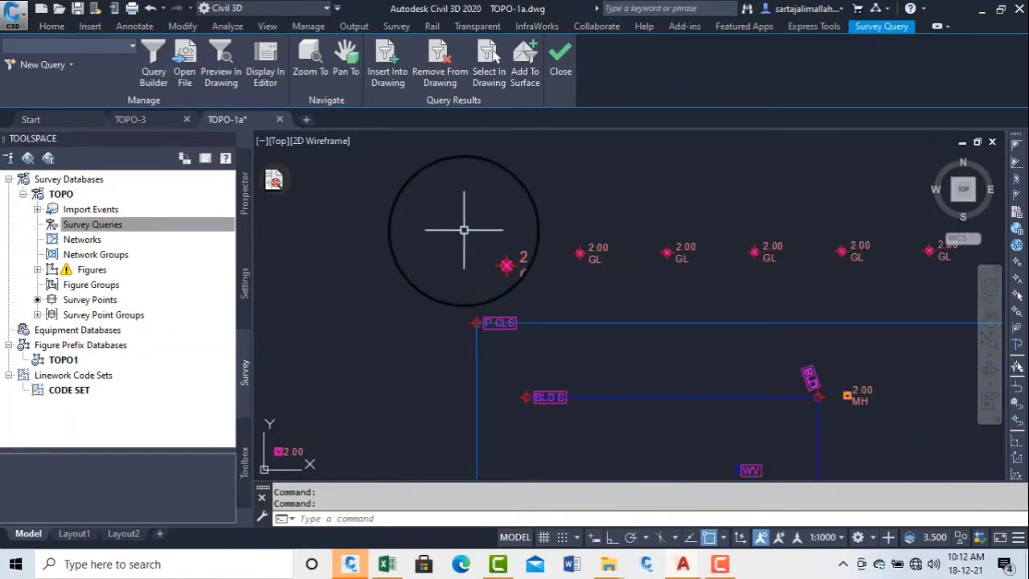
pyautogui.scroll(6, 474, 241)
pyautogui.scroll(-3, 506, 270)
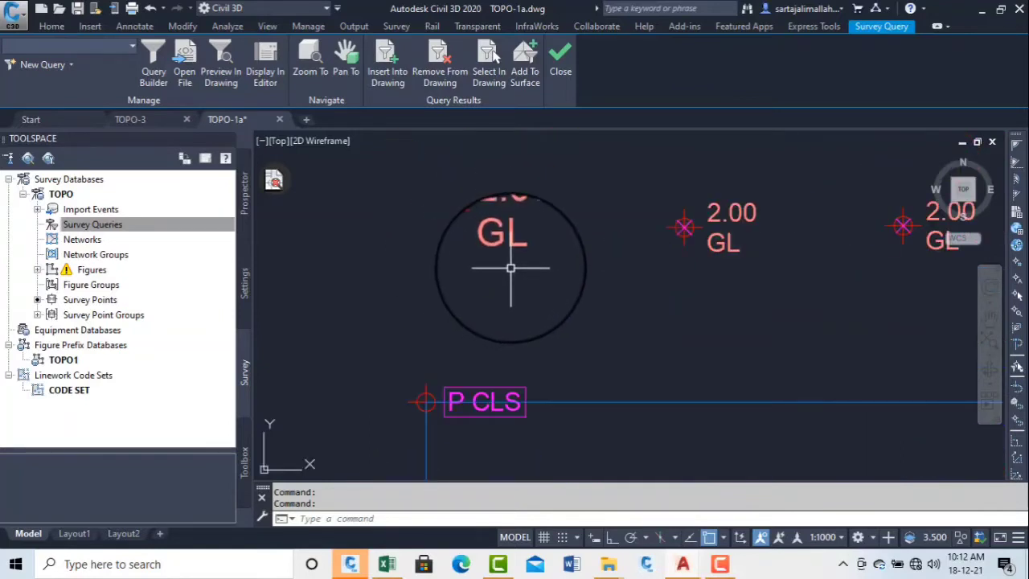
pyautogui.scroll(-3, 487, 236)
pyautogui.scroll(4, 485, 238)
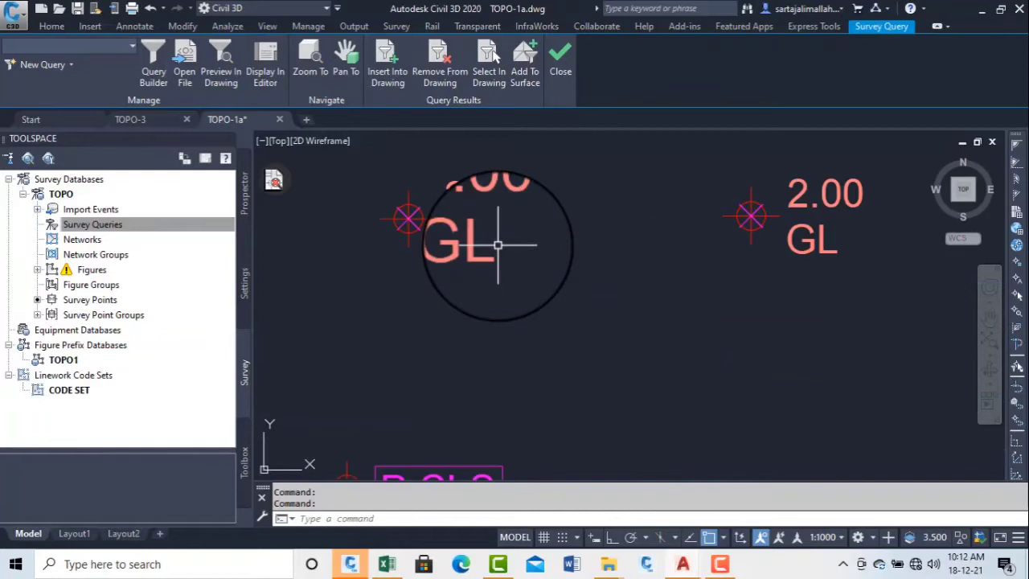
pyautogui.scroll(-5, 497, 245)
# Create a new survey query in the TOPO database named GL with the description GROND LEVELS.
pyautogui.click(145, 225)
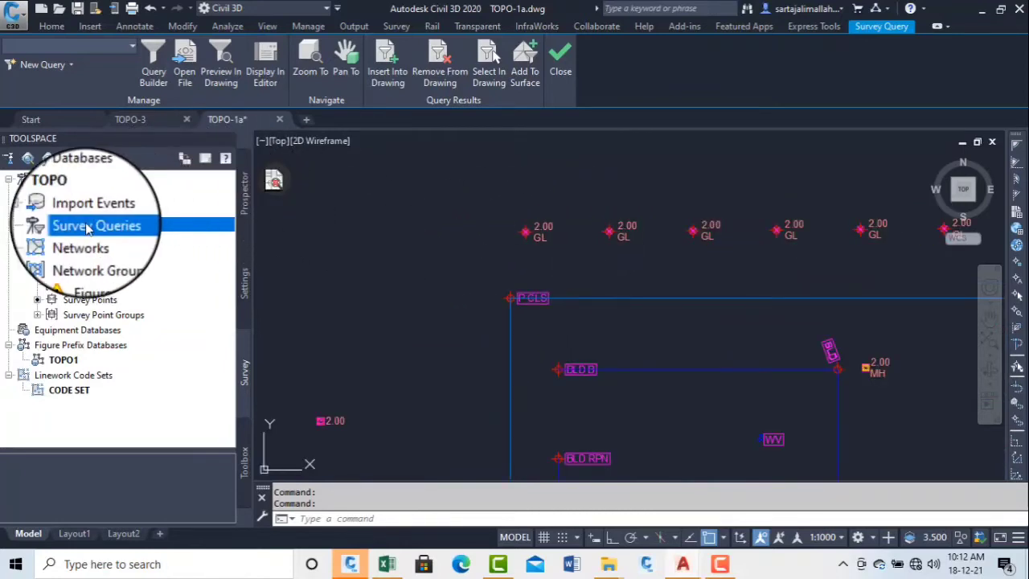
pyautogui.rightClick(87, 228)
pyautogui.click(115, 235)
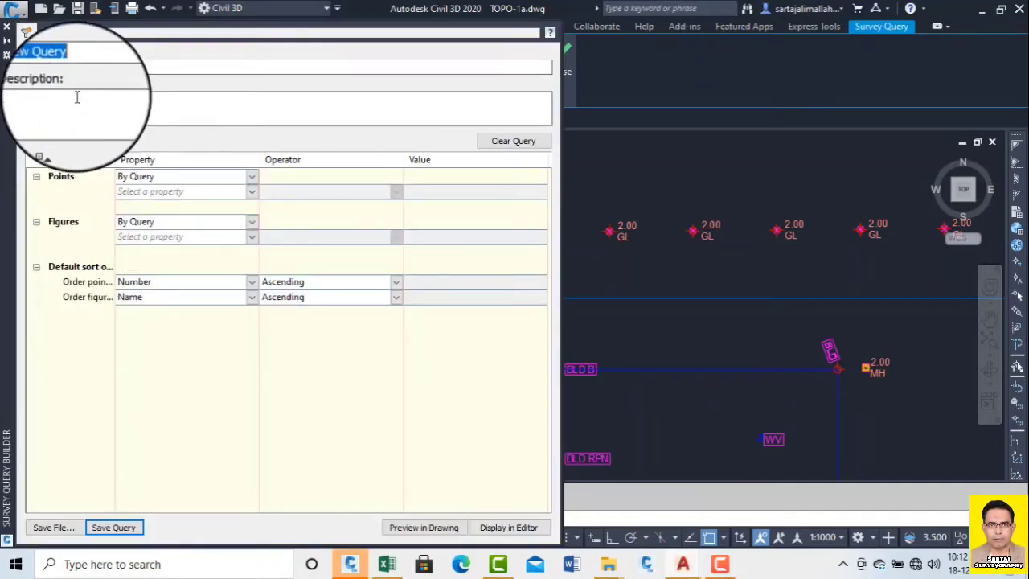
pyautogui.rightClick(65, 67)
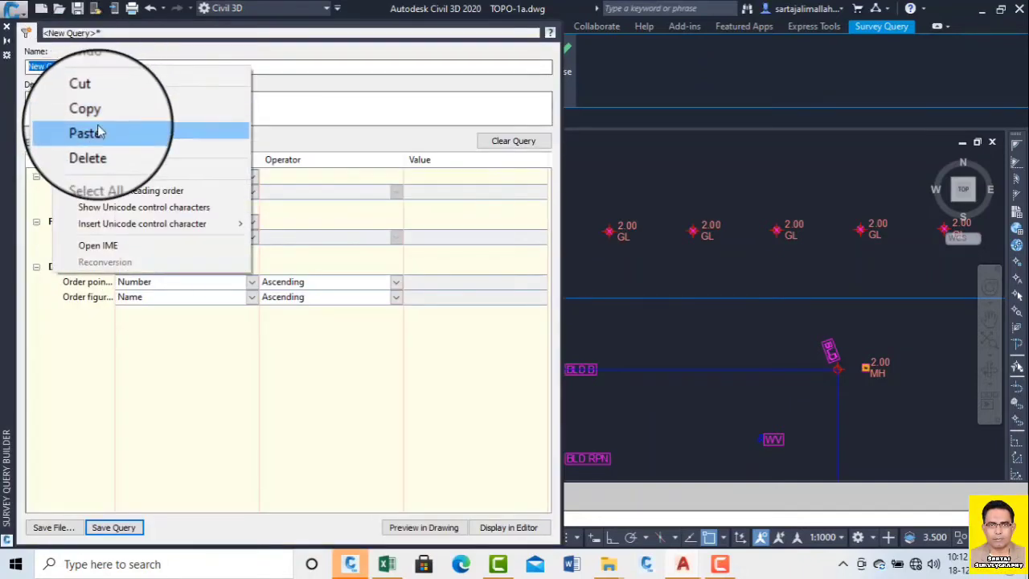
pyautogui.click(84, 131)
pyautogui.click(62, 107)
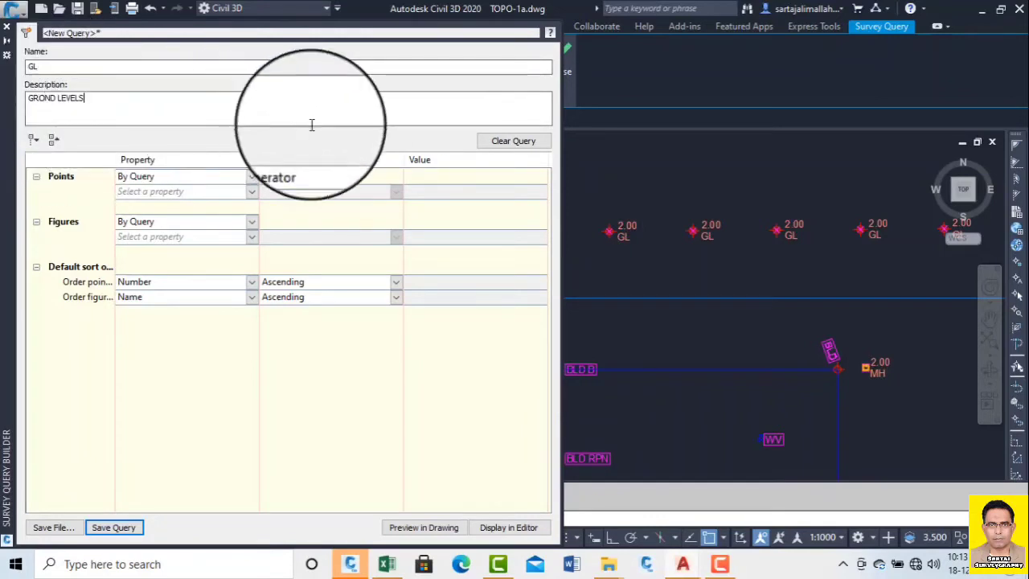
# Add a points criterion to the query: Description is equal to GL.
pyautogui.click(251, 179)
pyautogui.click(252, 179)
pyautogui.click(252, 193)
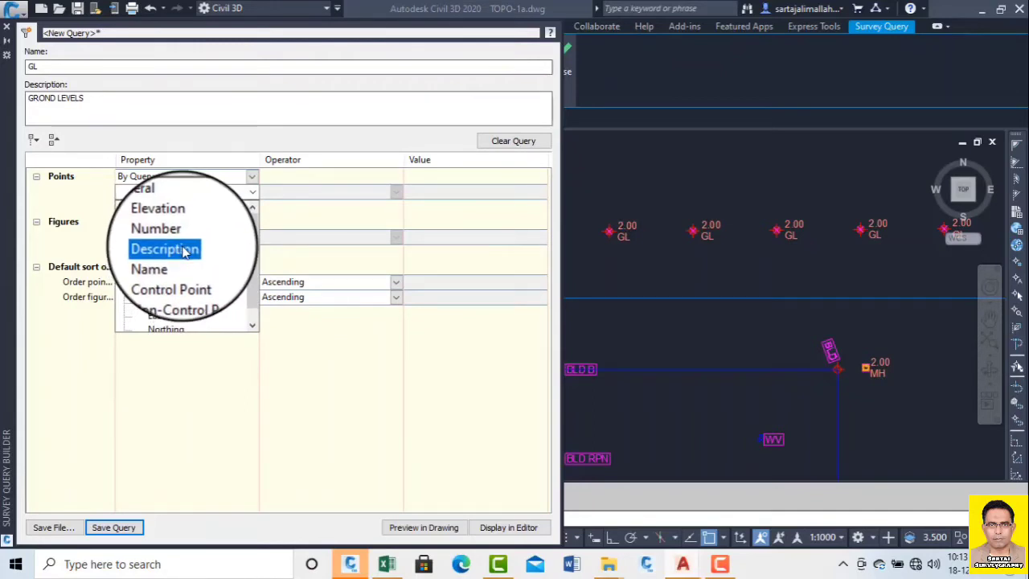
pyautogui.click(184, 250)
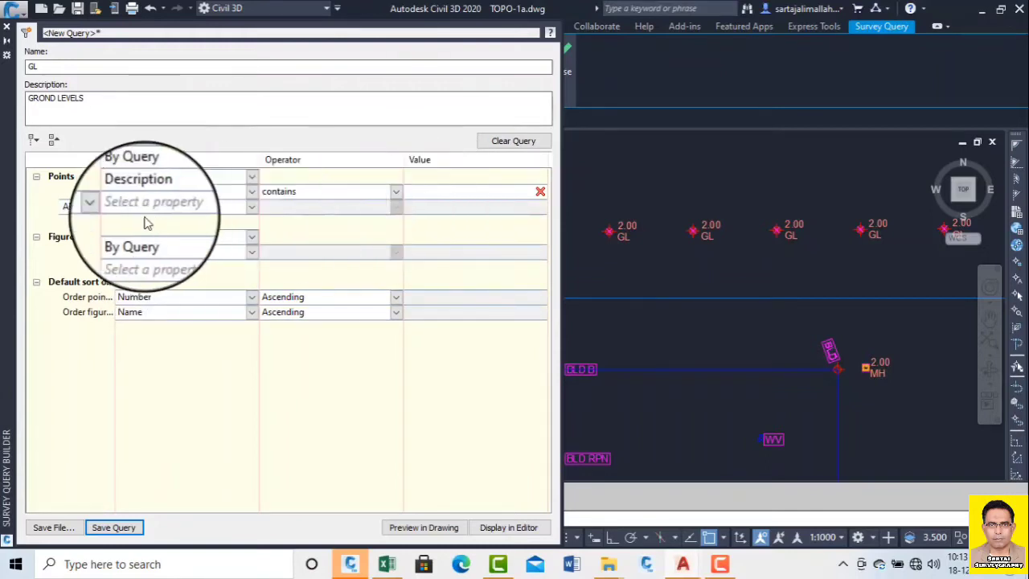
pyautogui.click(230, 207)
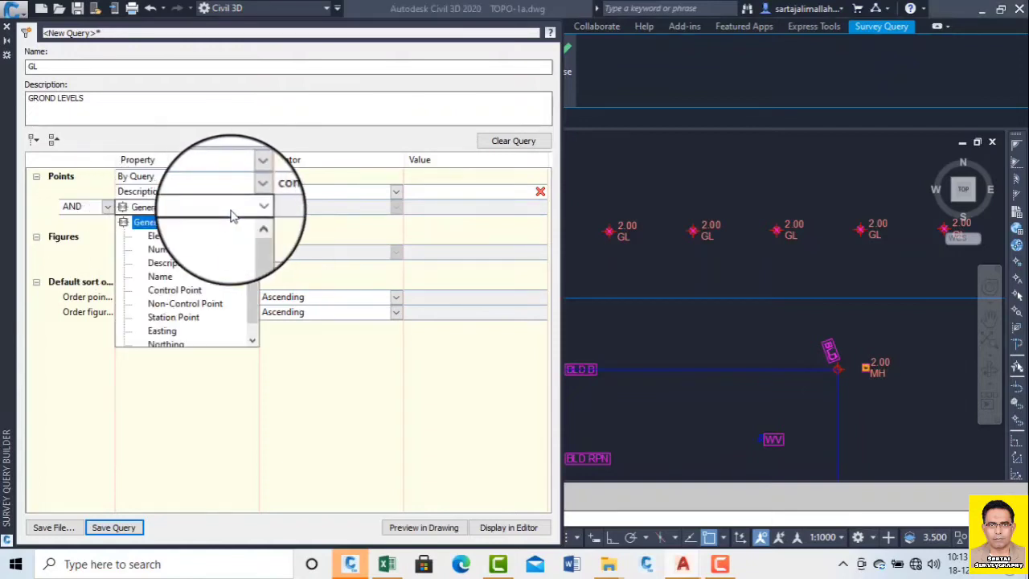
pyautogui.click(230, 212)
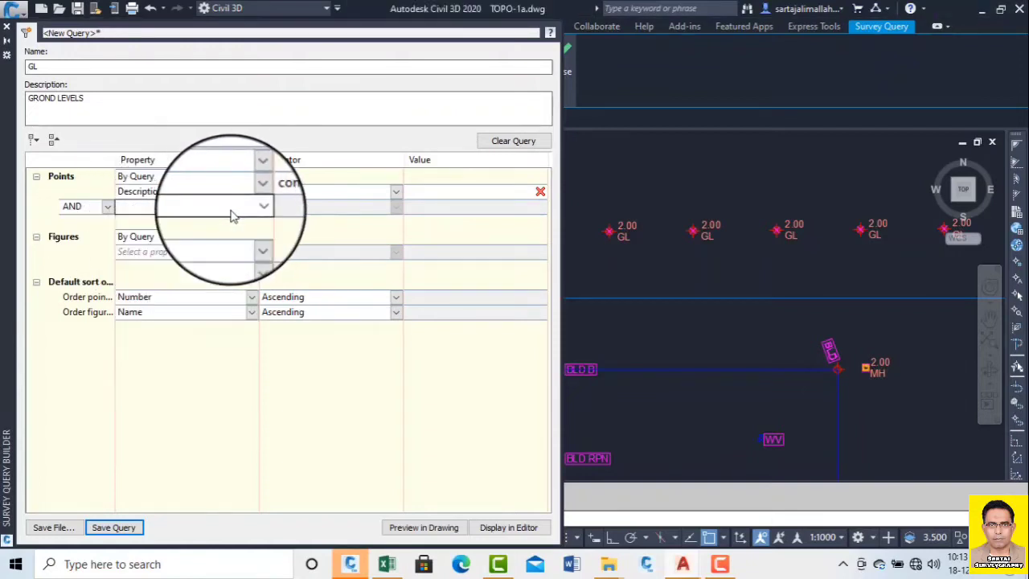
pyautogui.click(394, 191)
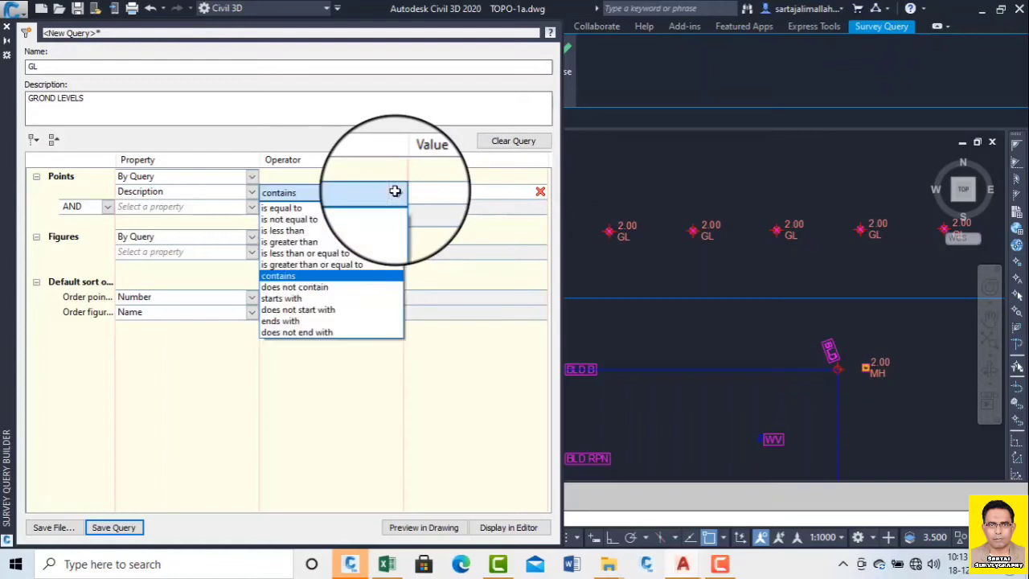
pyautogui.click(285, 208)
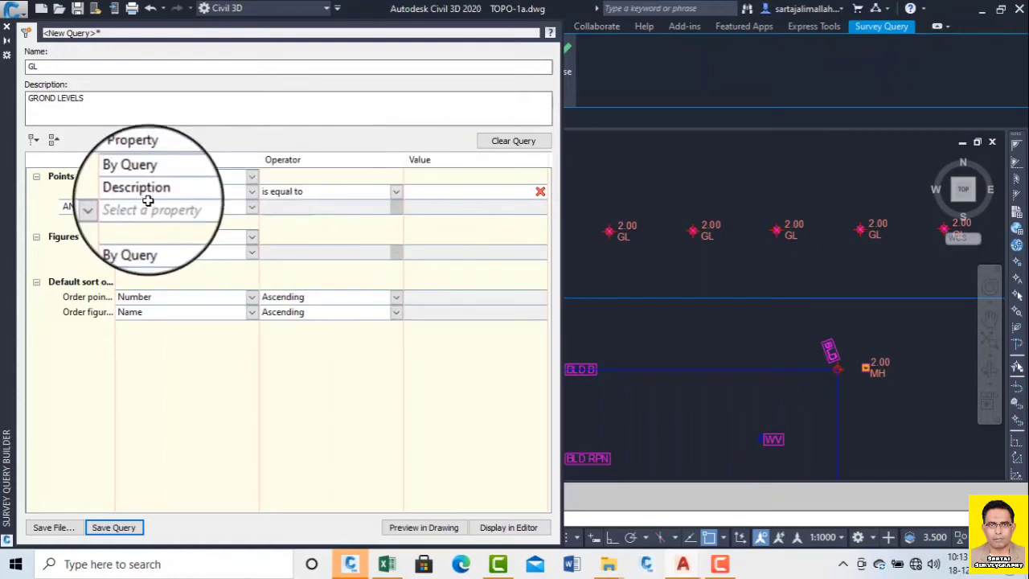
pyautogui.rightClick(434, 192)
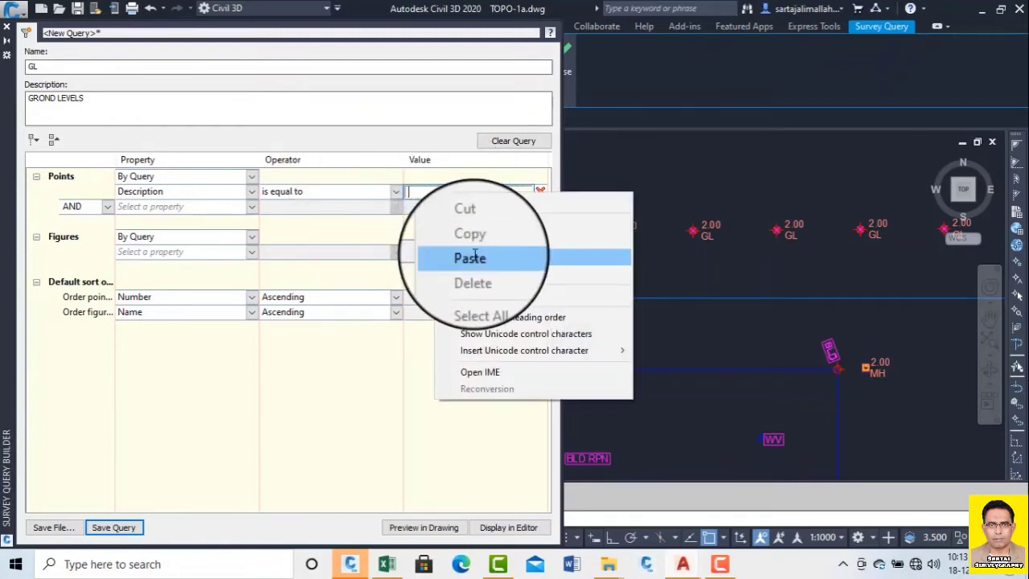
pyautogui.click(470, 258)
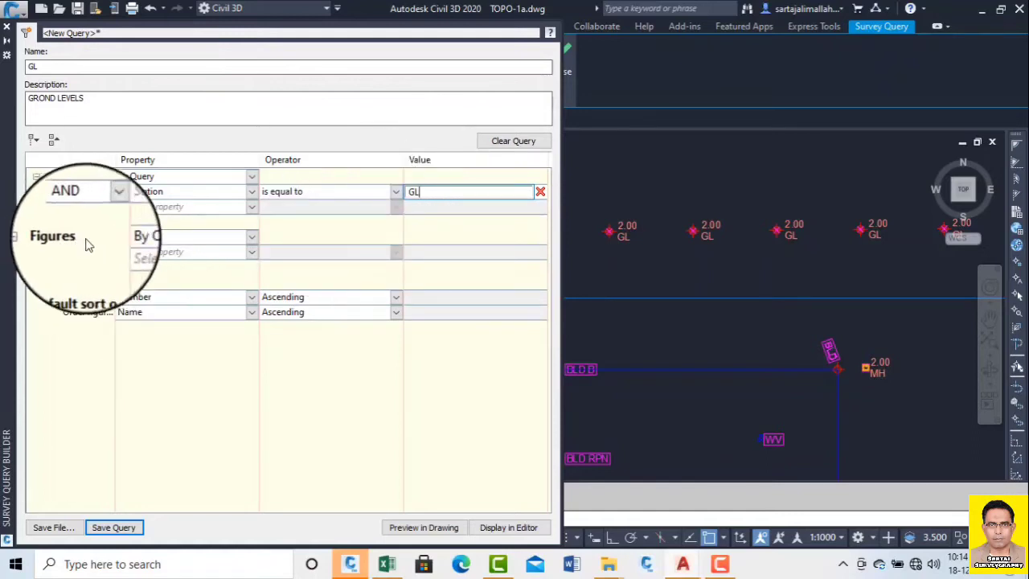
# Add a figures criterion, Description is equal to GL, and display the query results in the editor.
pyautogui.click(253, 253)
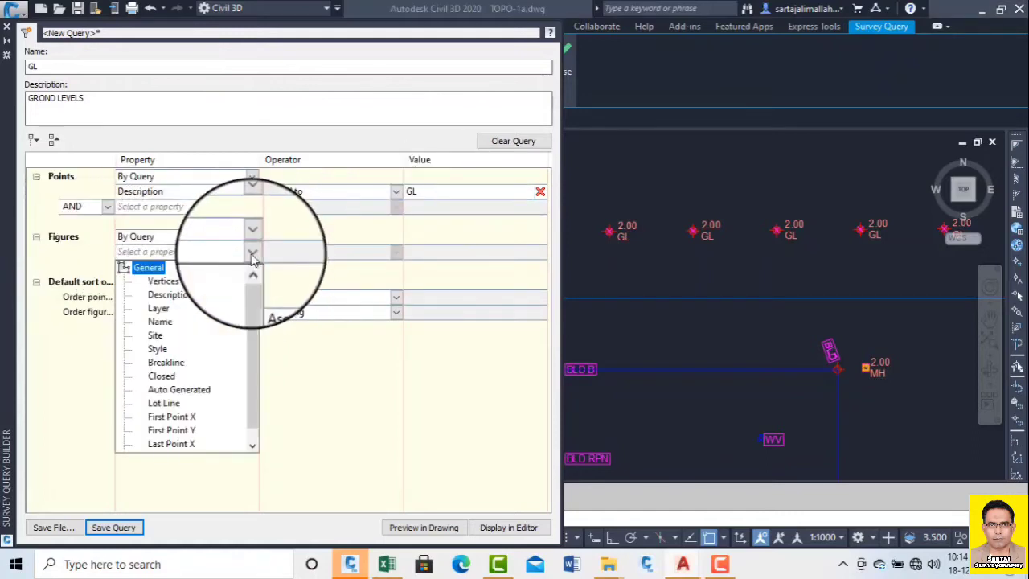
pyautogui.click(252, 254)
pyautogui.click(253, 253)
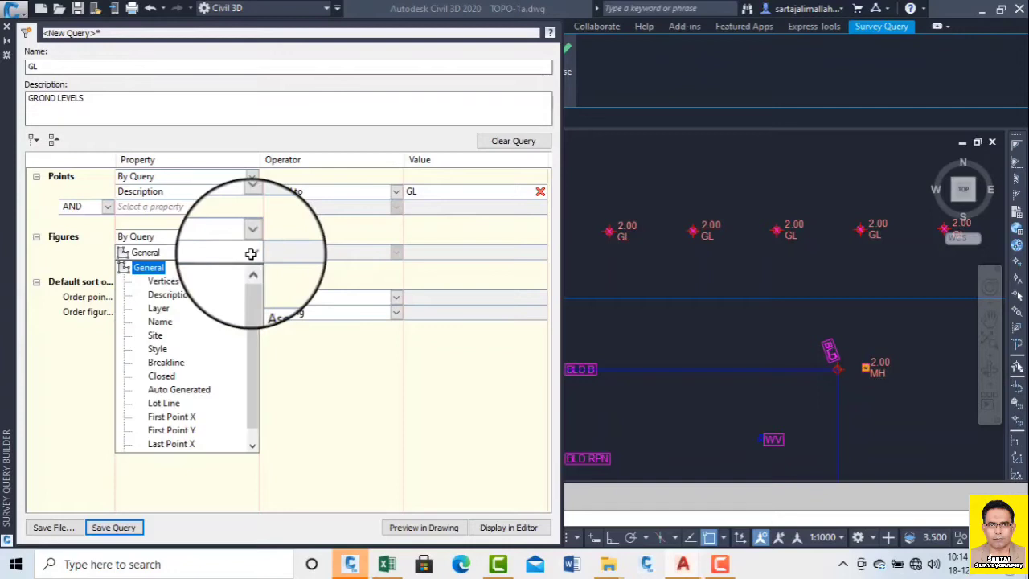
pyautogui.click(170, 295)
pyautogui.click(329, 254)
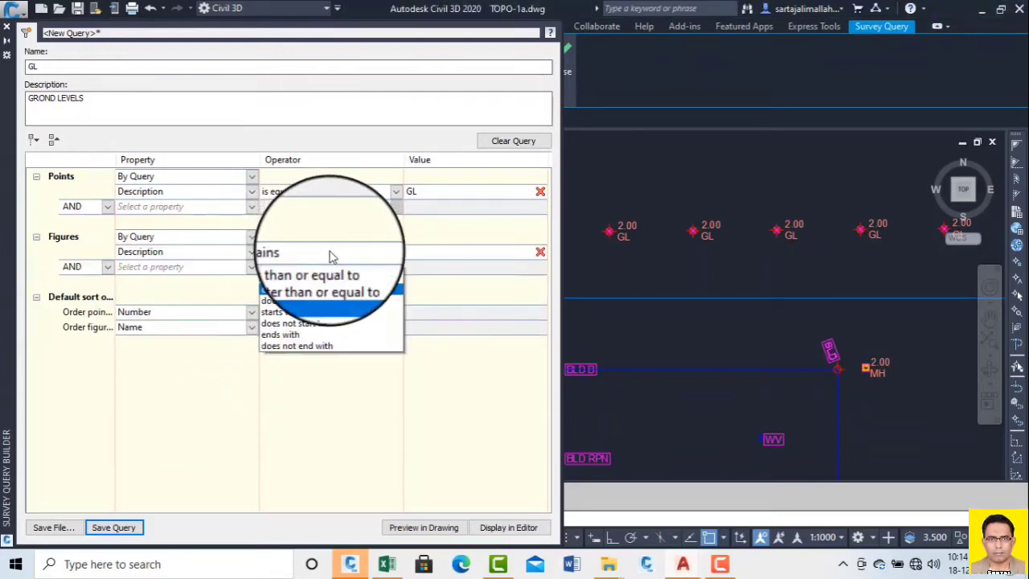
pyautogui.click(395, 254)
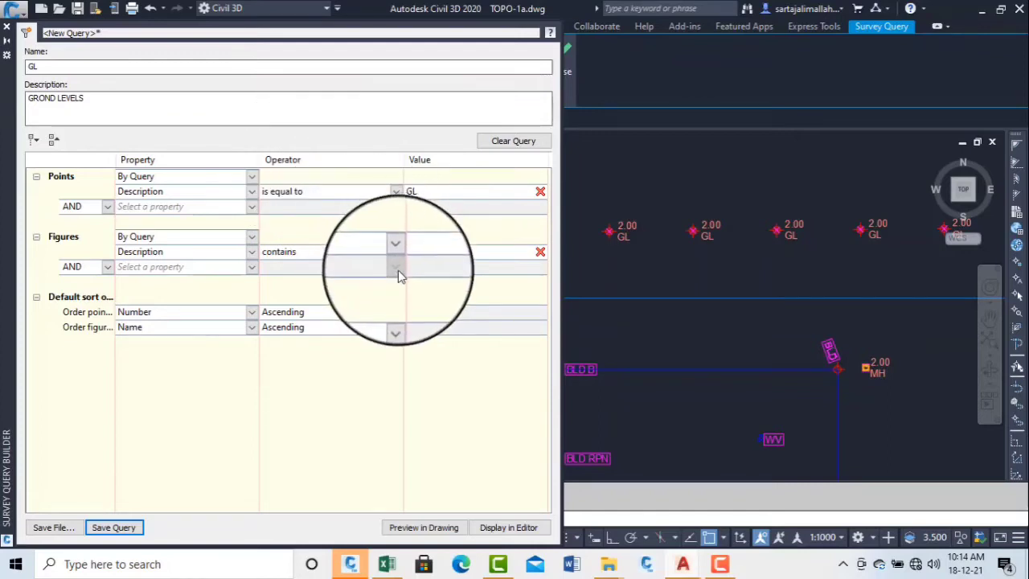
pyautogui.click(394, 246)
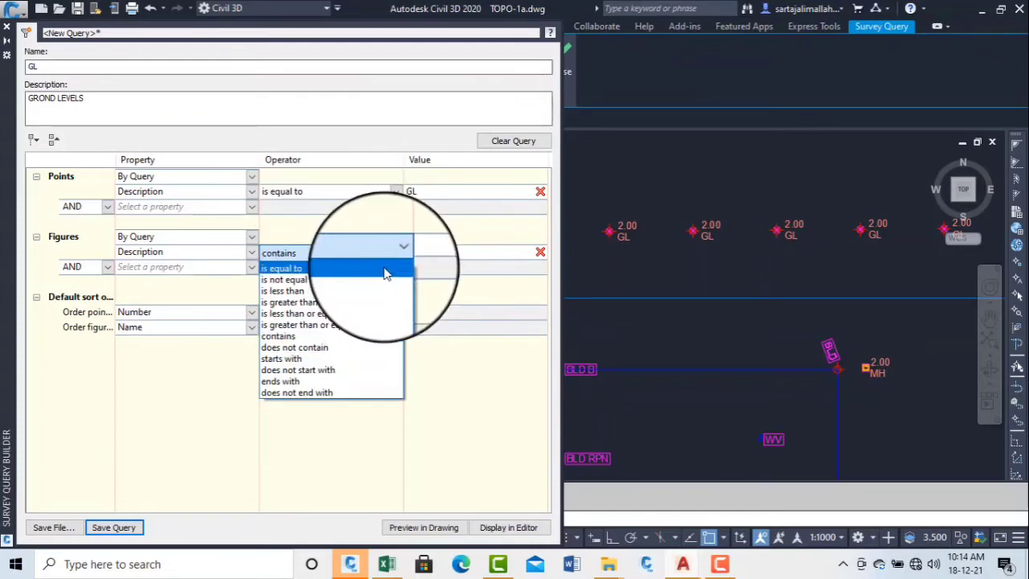
pyautogui.click(385, 268)
pyautogui.click(436, 252)
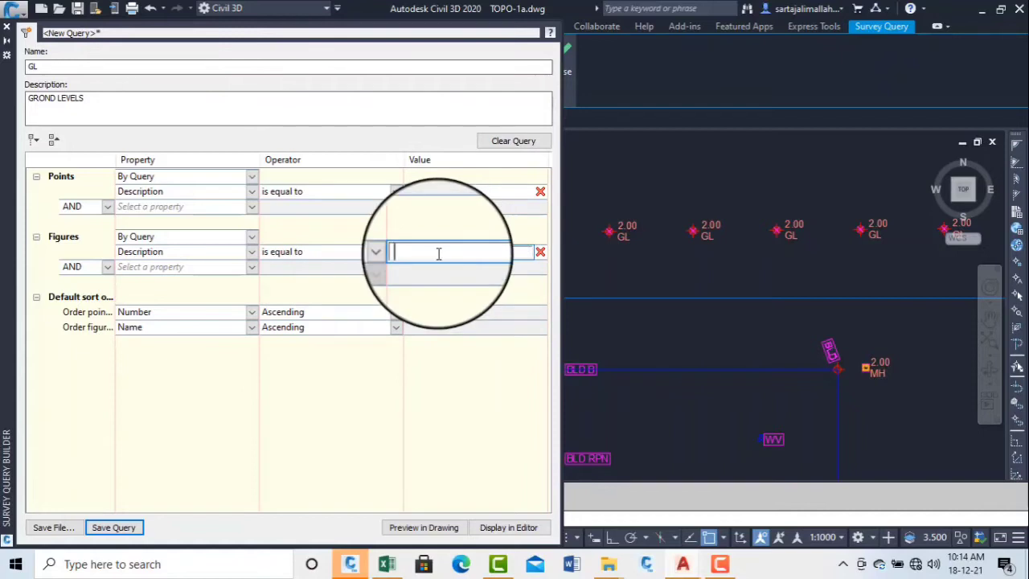
pyautogui.rightClick(438, 253)
pyautogui.click(475, 318)
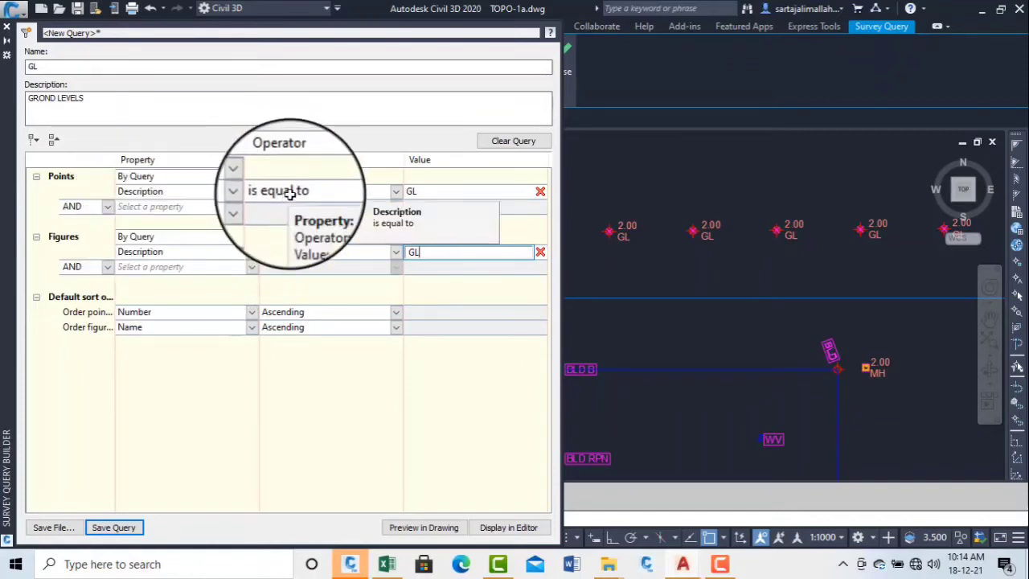
pyautogui.click(509, 528)
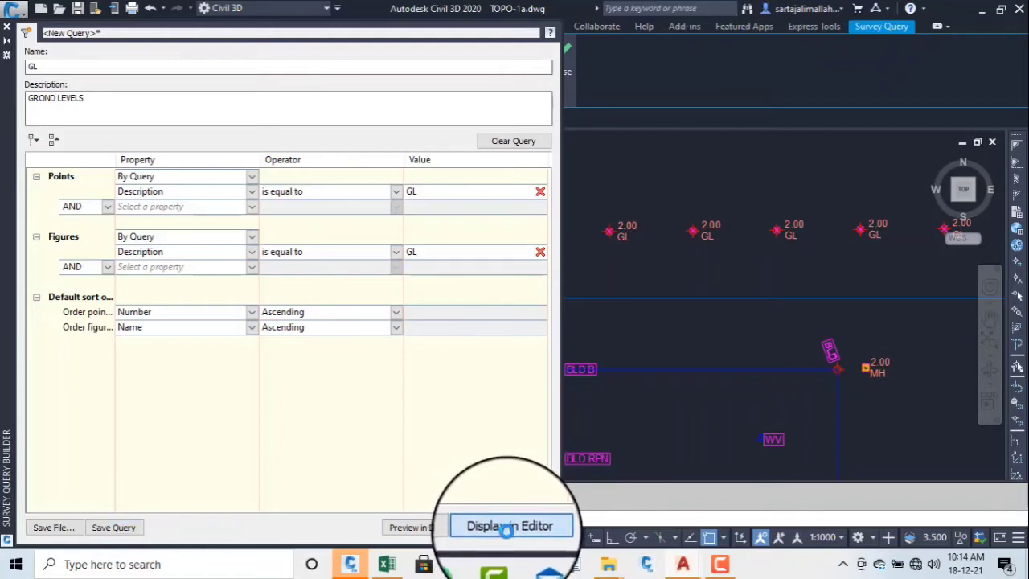
# Review the GL points returned by the query in the Survey Points Editor down to the last row, and close it.
pyautogui.moveTo(677, 228)
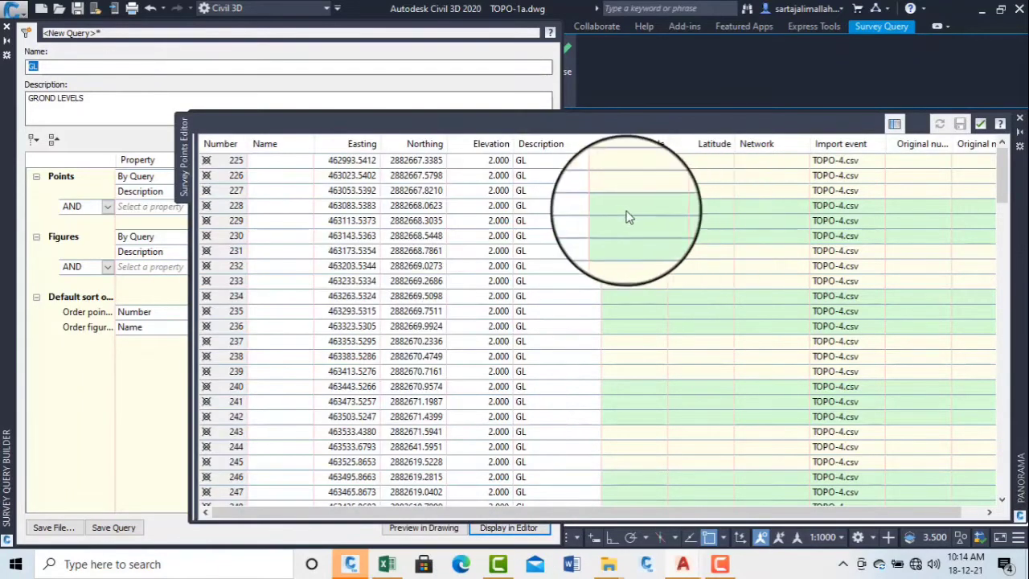
pyautogui.click(338, 220)
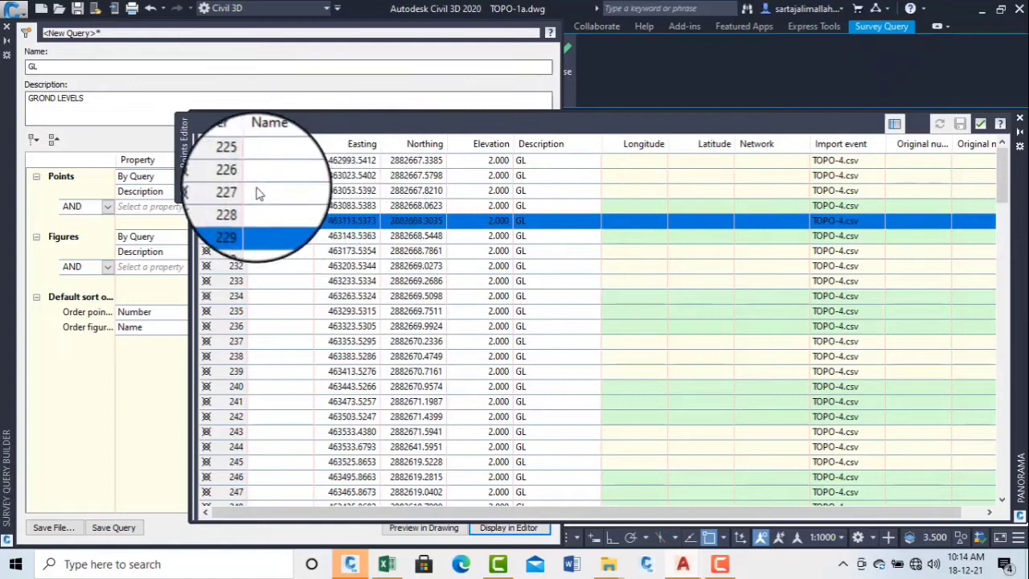
pyautogui.scroll(-3, 432, 262)
pyautogui.scroll(-20, 432, 262)
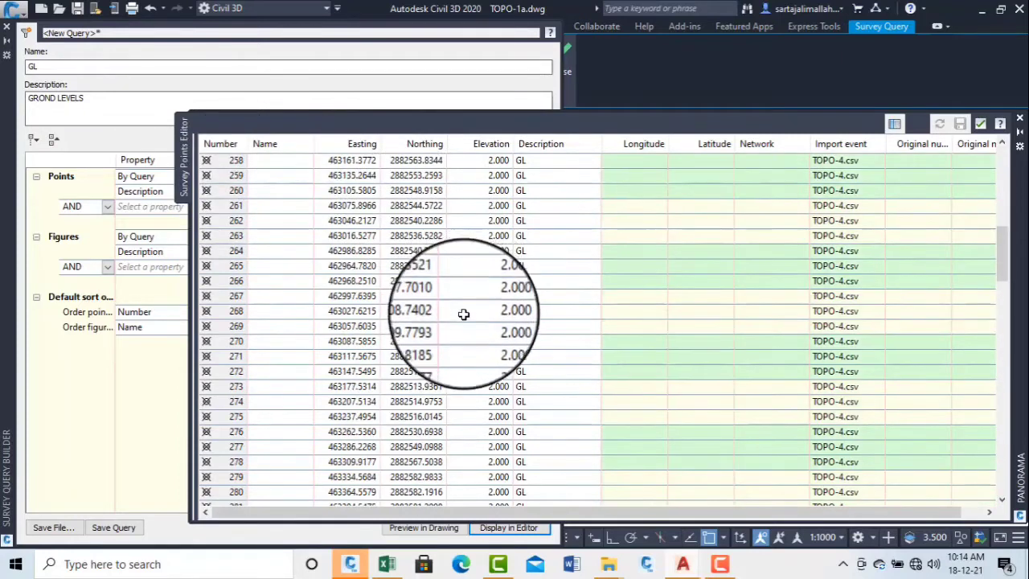
pyautogui.scroll(-12, 475, 335)
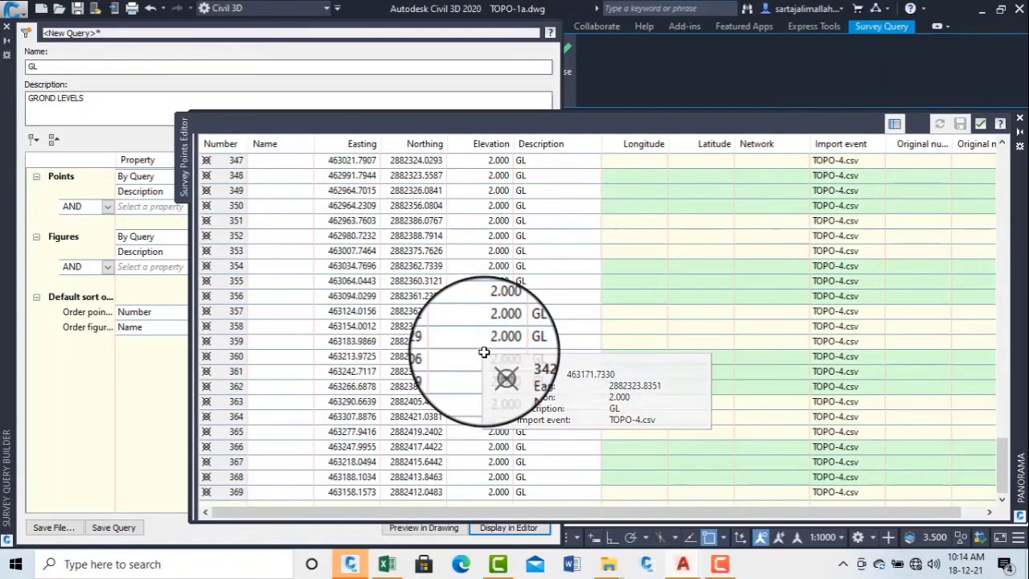
pyautogui.click(979, 123)
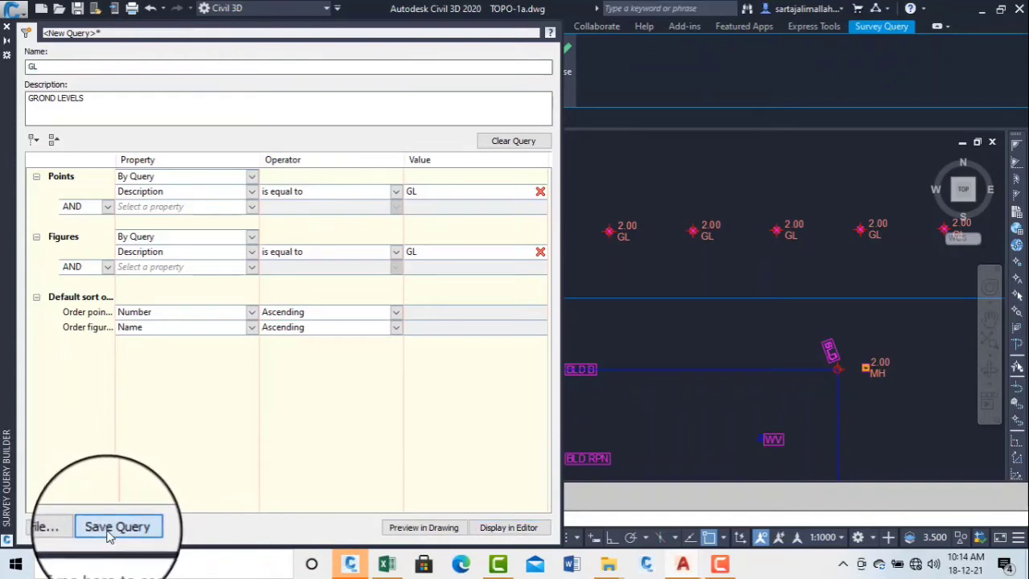
# Save the query to the TOPO survey database and as the file GL.qml in the TOPO folder, and close the query builder.
pyautogui.click(57, 529)
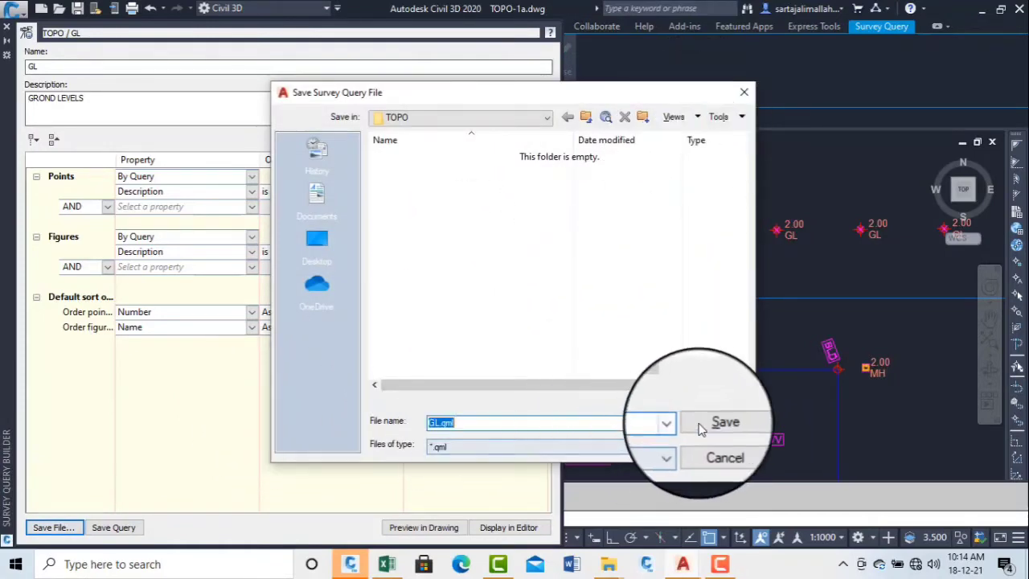
pyautogui.click(632, 448)
pyautogui.click(632, 448)
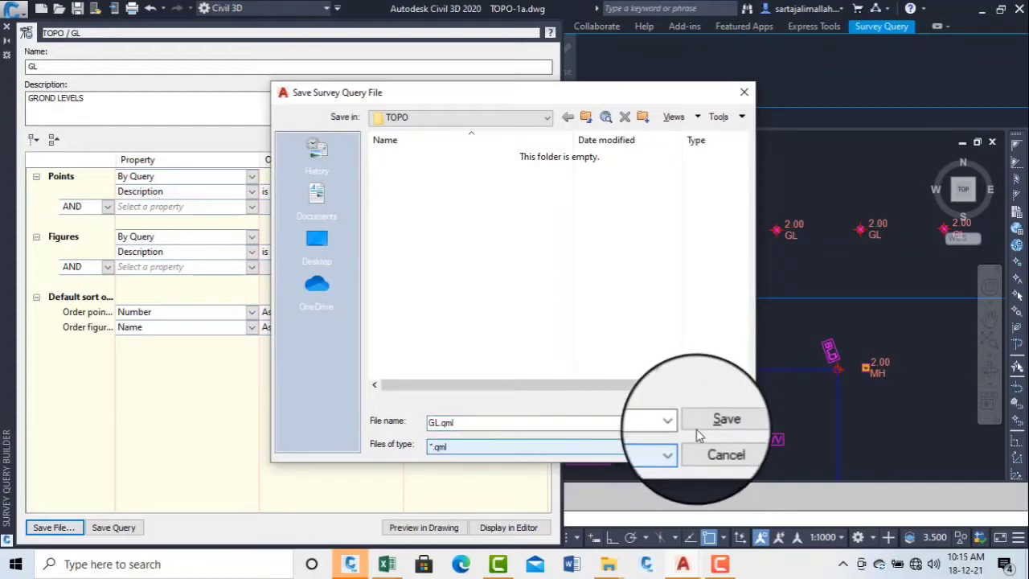
pyautogui.click(715, 422)
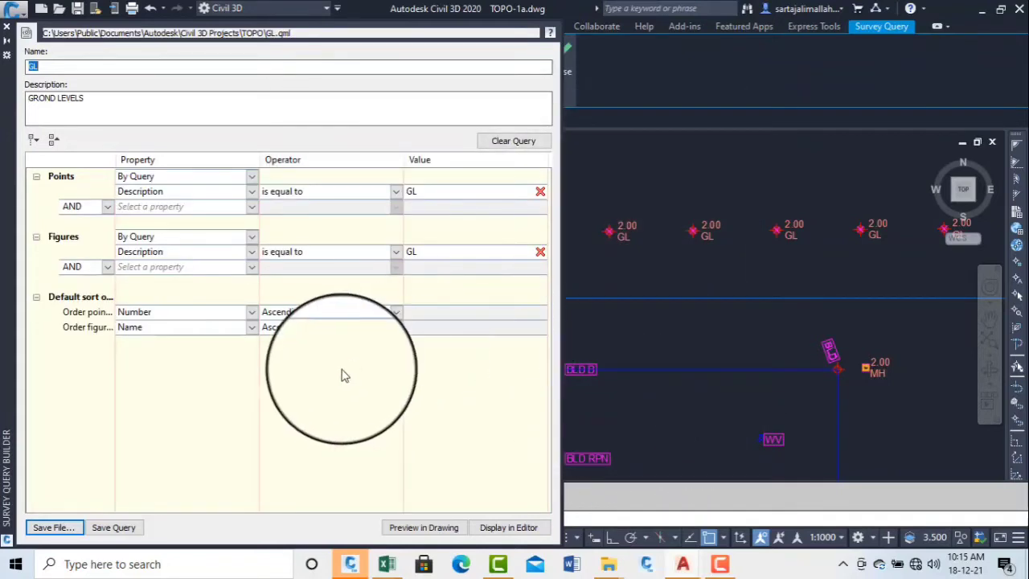
pyautogui.click(117, 532)
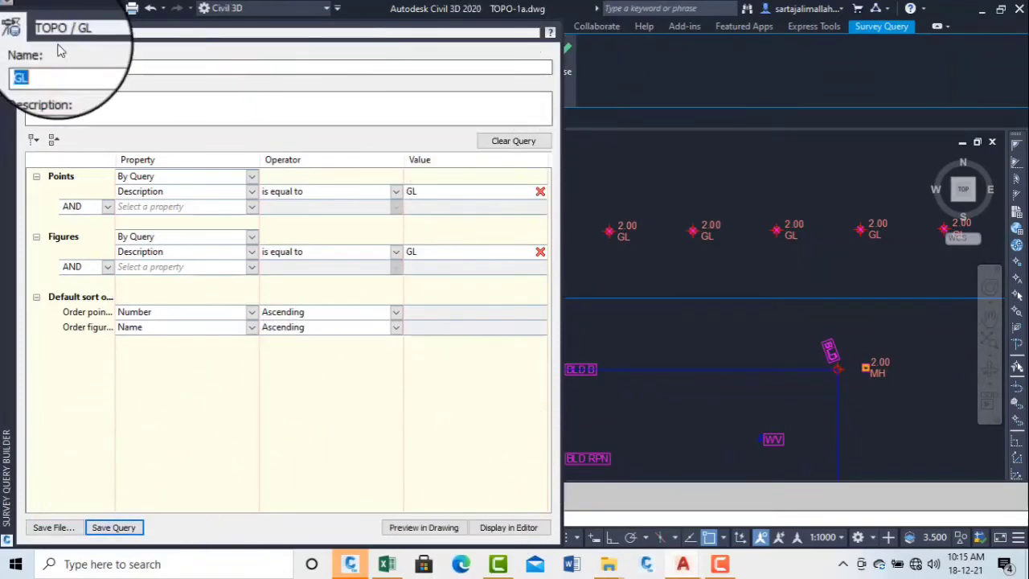
pyautogui.click(8, 30)
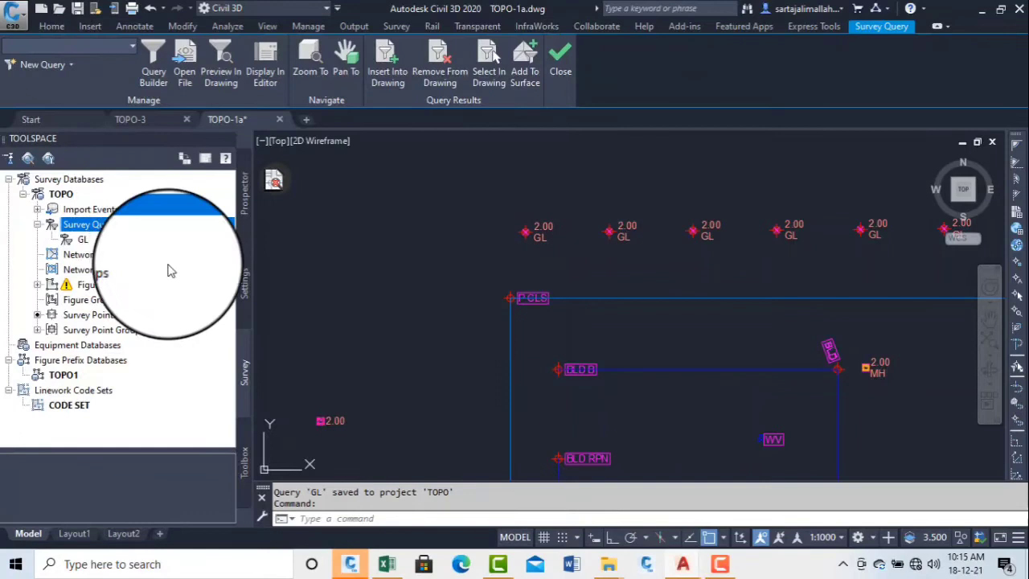
# Reopen the saved GL query for editing, display its results in the editor, and close the query builder.
pyautogui.click(83, 241)
pyautogui.rightClick(83, 241)
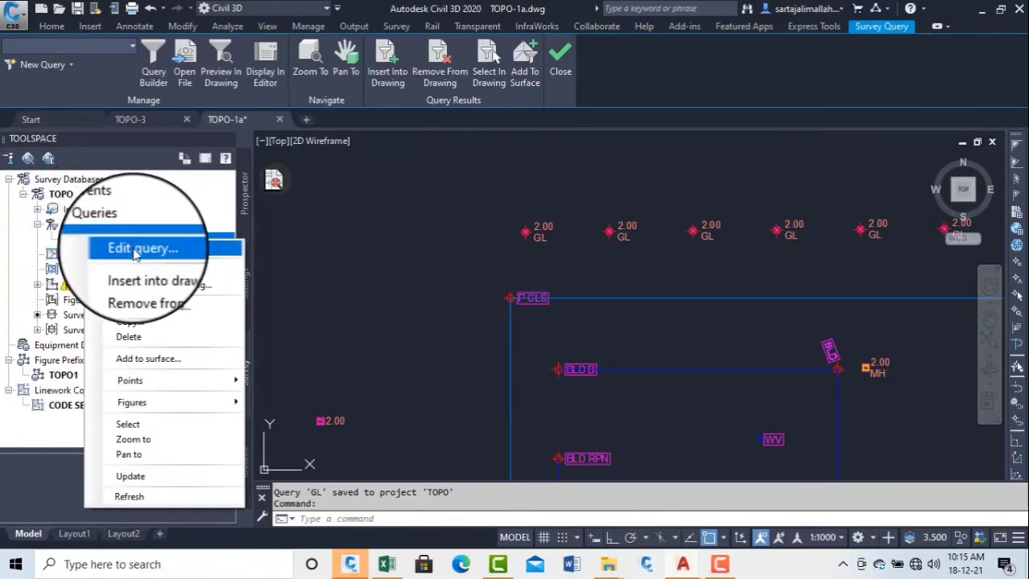
pyautogui.click(173, 244)
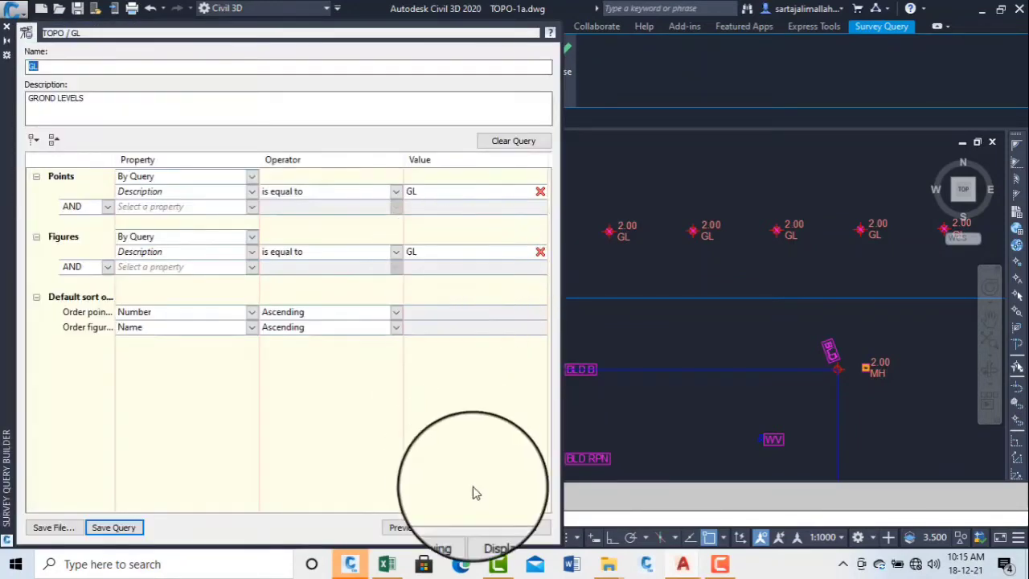
pyautogui.click(472, 526)
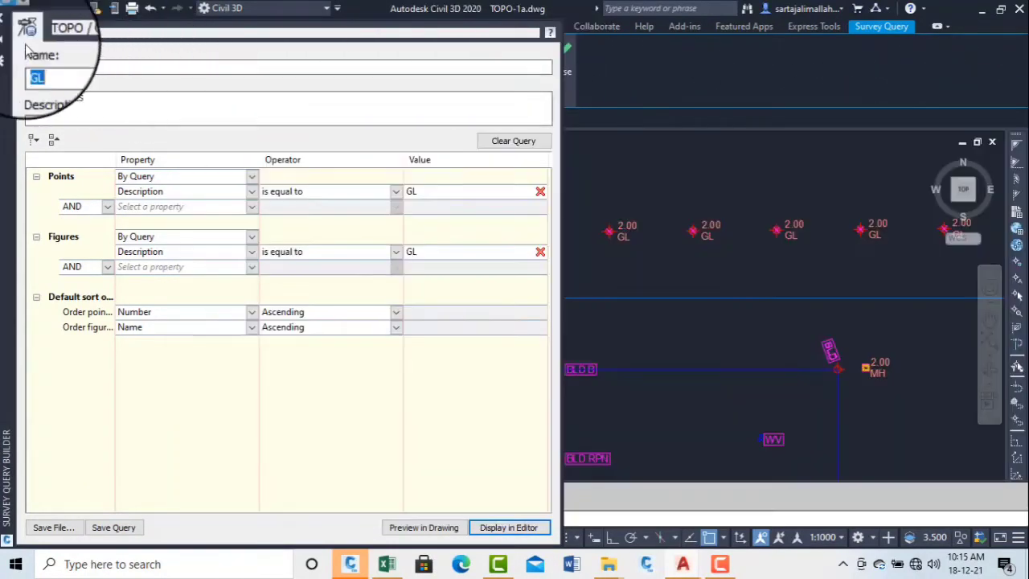
pyautogui.click(6, 26)
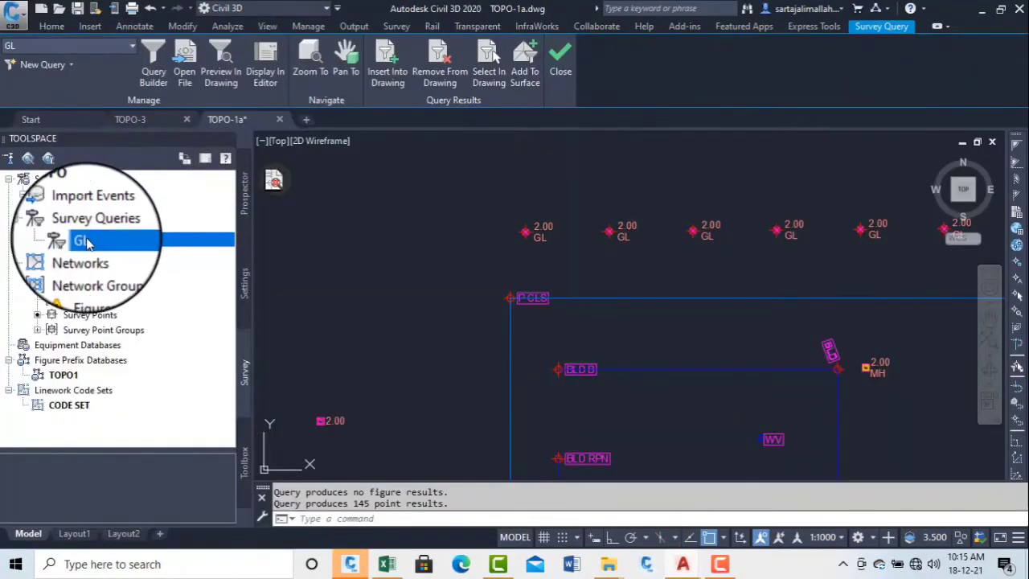
pyautogui.click(722, 567)
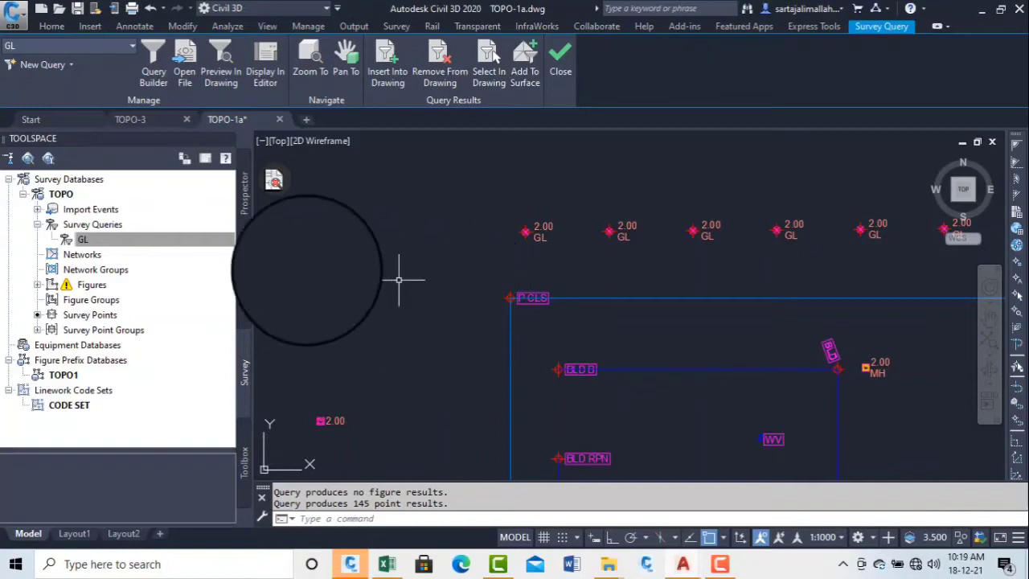
# Examine the ground-level point labels spread around the buildings in the drawing.
pyautogui.scroll(-2, 413, 287)
pyautogui.moveTo(413, 287)
pyautogui.mouseDown(button='middle')
pyautogui.moveTo(447, 310)
pyautogui.moveTo(618, 309)
pyautogui.mouseUp(button='middle')
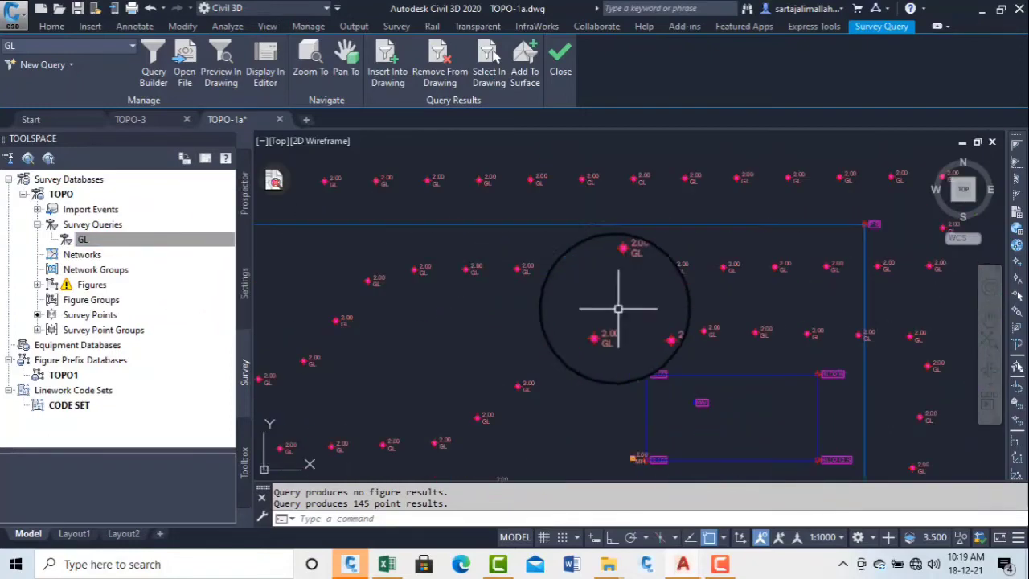
pyautogui.scroll(5, 530, 270)
pyautogui.scroll(-5, 535, 270)
pyautogui.scroll(5, 523, 269)
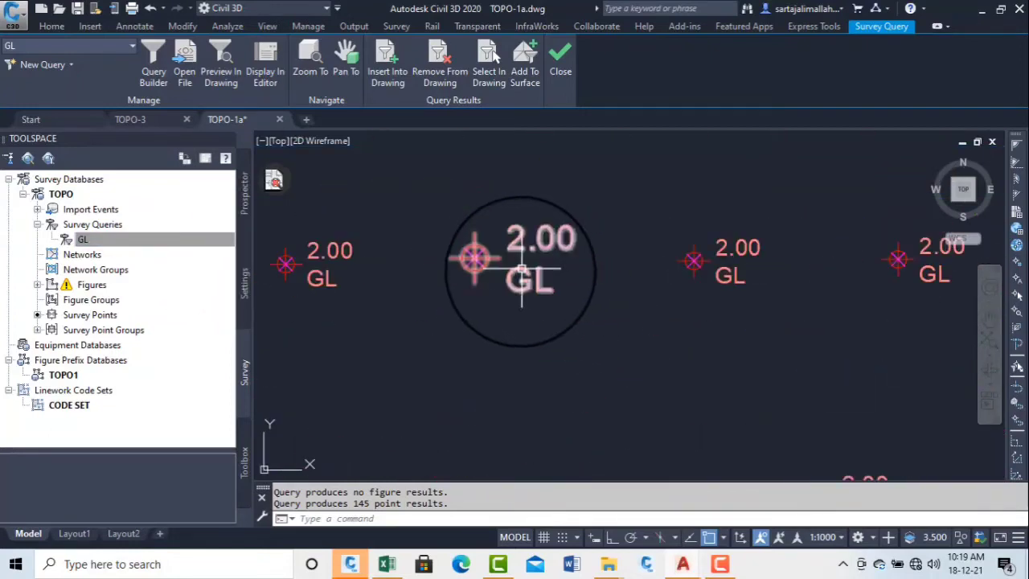
pyautogui.scroll(2, 522, 274)
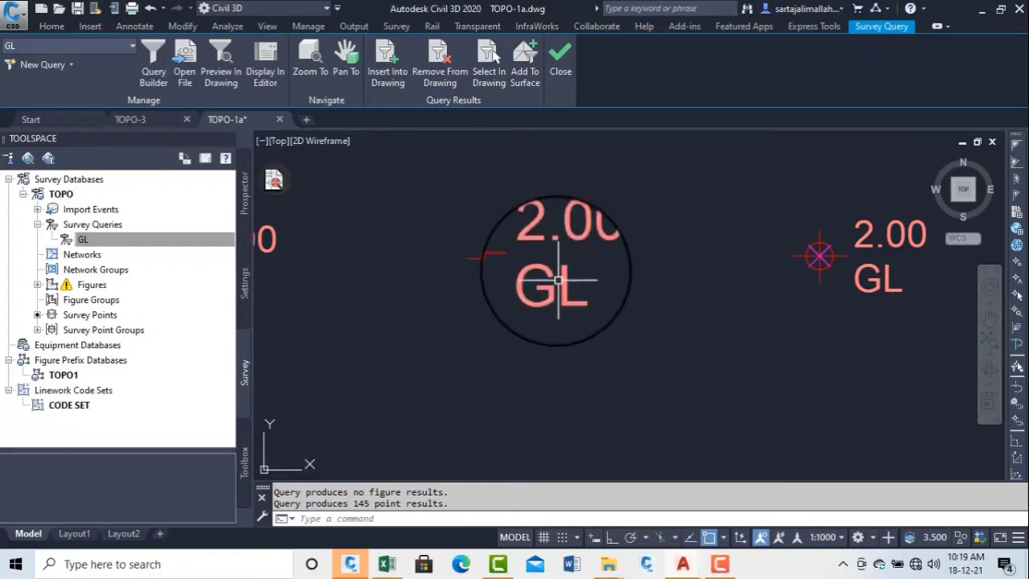
pyautogui.scroll(-3, 523, 257)
pyautogui.scroll(-1, 643, 329)
# Examine the description labels at the corners of the buildings and along the P1 line, including BLD2, BLD3 and P1 X40.
pyautogui.scroll(4, 696, 372)
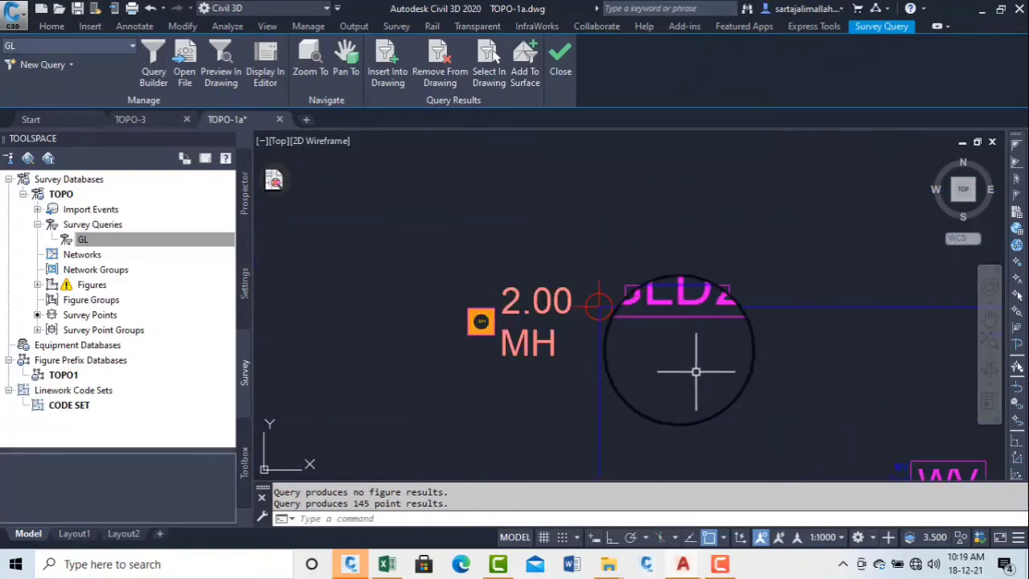
pyautogui.scroll(1, 654, 305)
pyautogui.scroll(-4, 632, 294)
pyautogui.scroll(3, 654, 315)
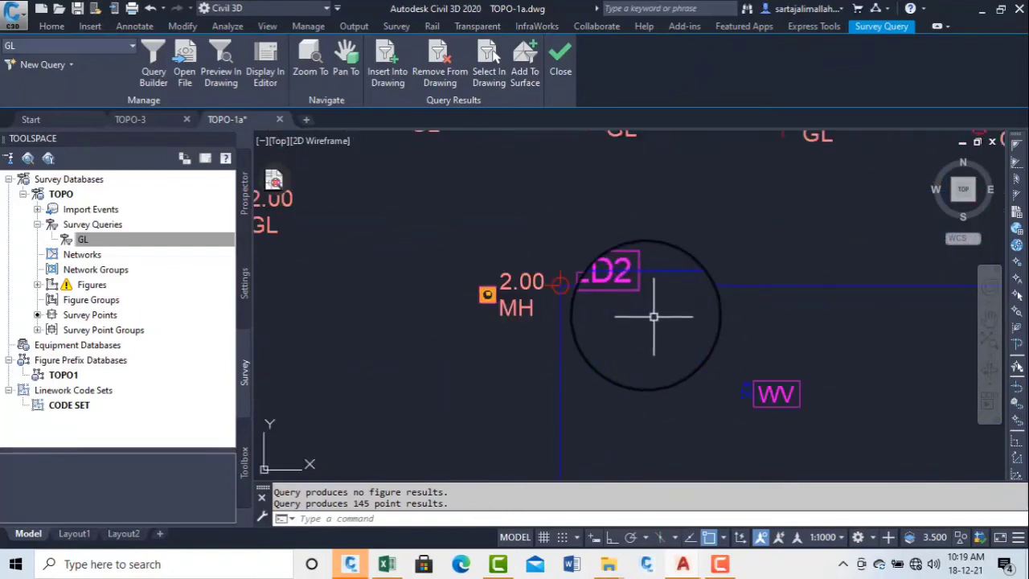
pyautogui.scroll(-3, 583, 287)
pyautogui.scroll(4, 592, 298)
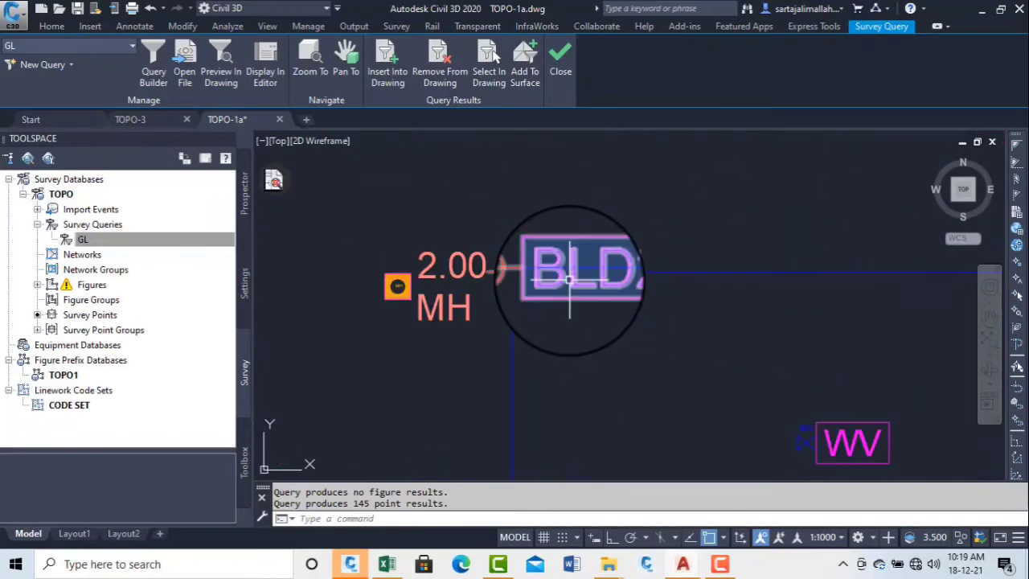
pyautogui.scroll(-3, 548, 273)
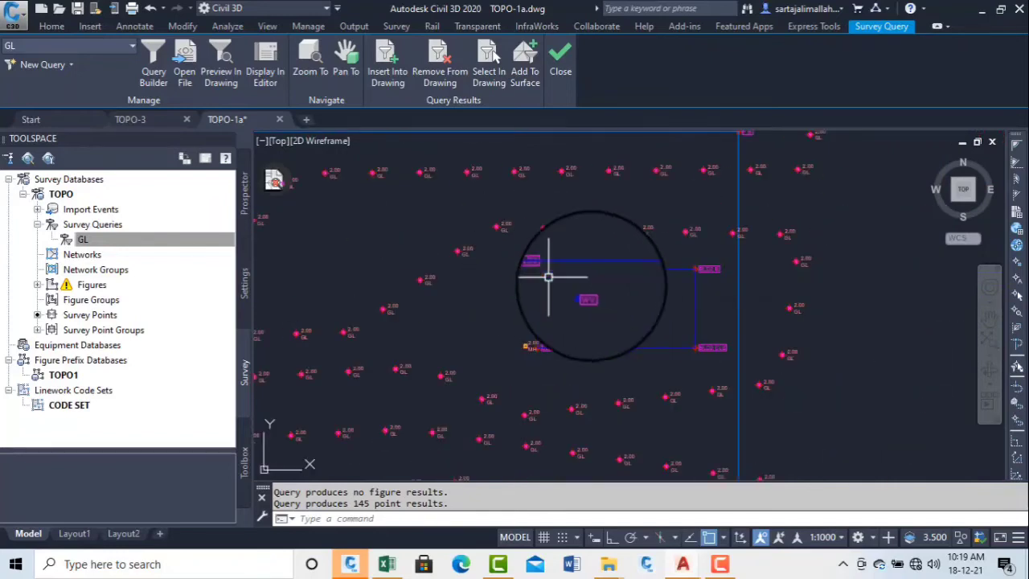
pyautogui.scroll(4, 680, 275)
pyautogui.scroll(-3, 787, 305)
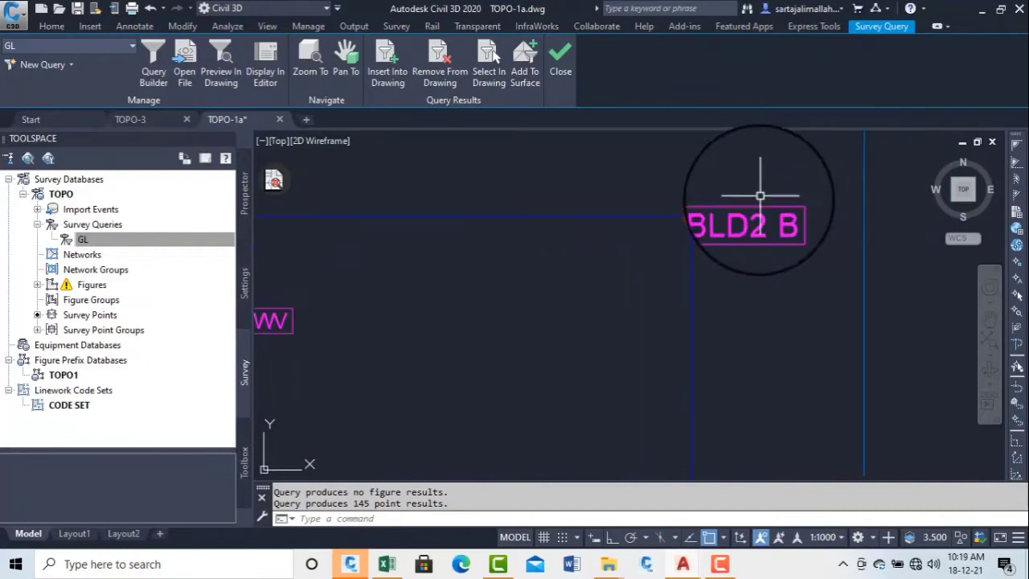
pyautogui.scroll(4, 724, 434)
pyautogui.scroll(-3, 716, 439)
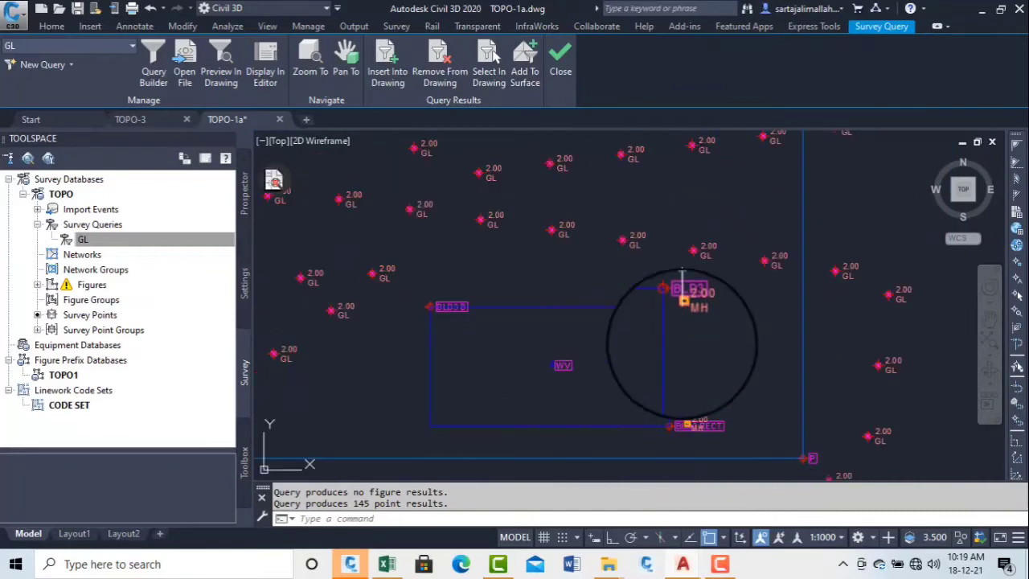
pyautogui.scroll(4, 689, 482)
pyautogui.scroll(-1, 804, 370)
pyautogui.scroll(-2, 868, 356)
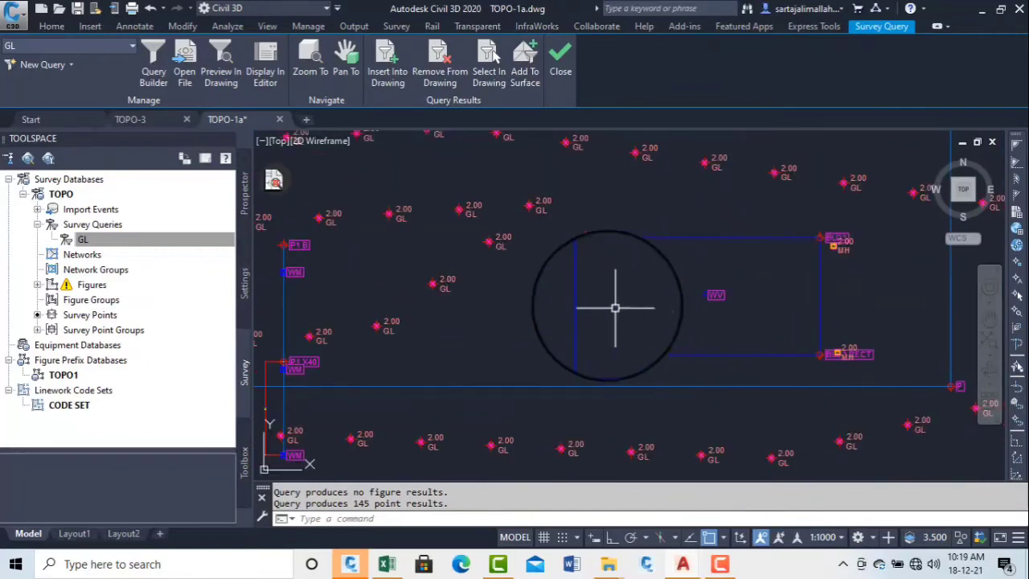
pyautogui.scroll(5, 482, 313)
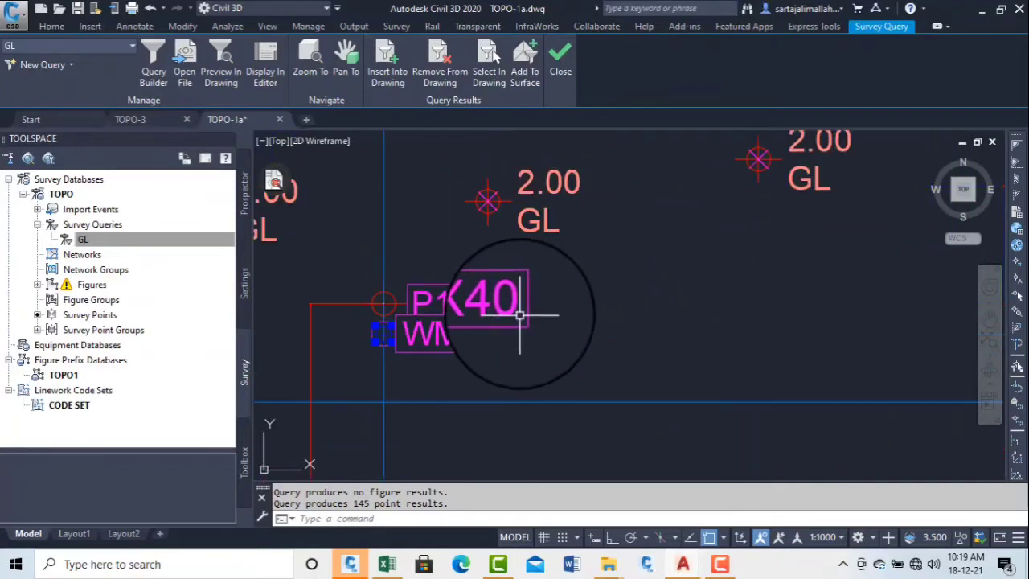
pyautogui.scroll(-3, 425, 298)
pyautogui.scroll(4, 340, 252)
# Rotate the BLD4 RECT100 label about its survey point so that it slants away to the upper left, and deselect it.
pyautogui.scroll(-2, 562, 312)
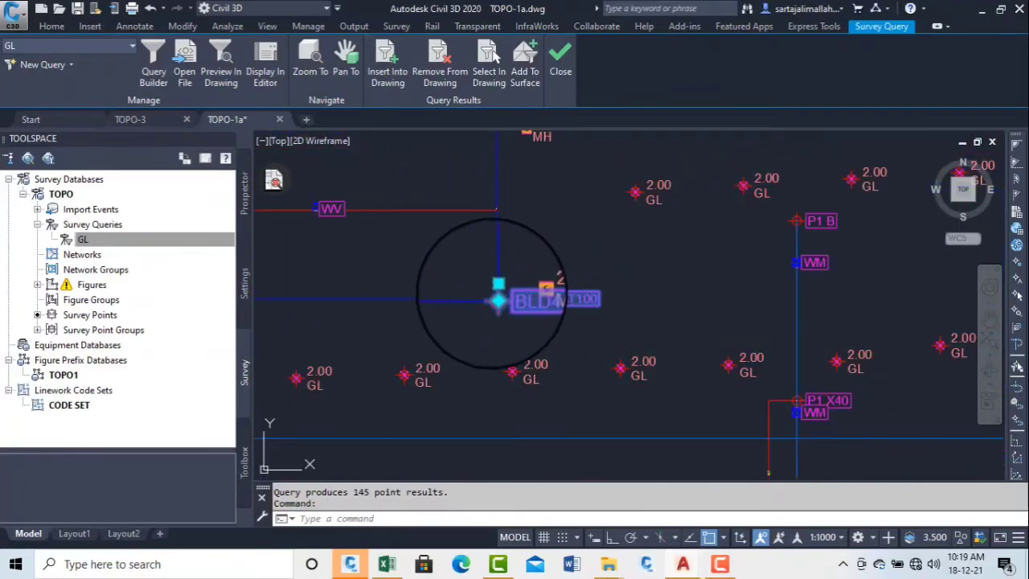
pyautogui.click(491, 297)
pyautogui.moveTo(500, 268)
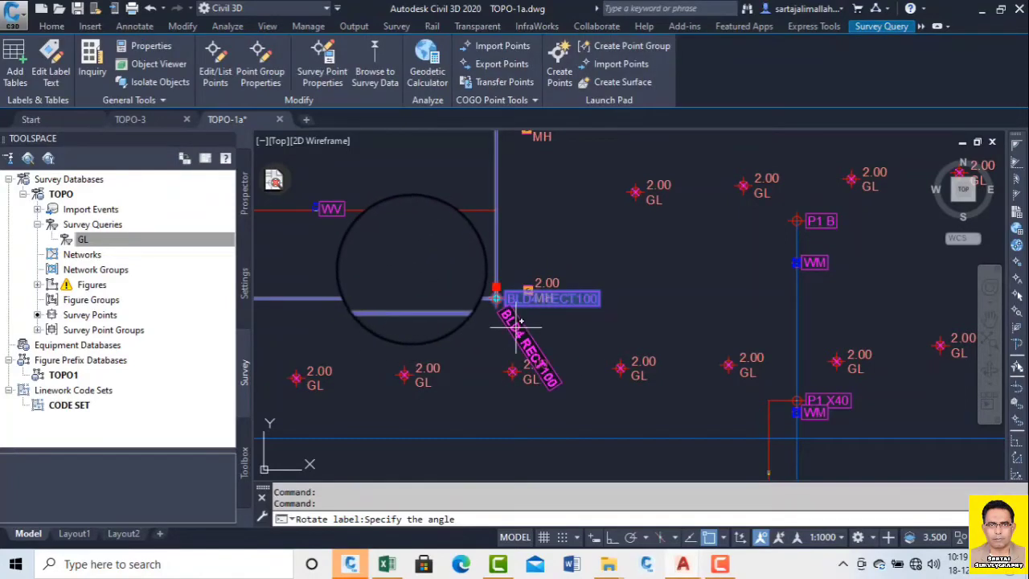
pyautogui.click(517, 320)
pyautogui.scroll(4, 511, 310)
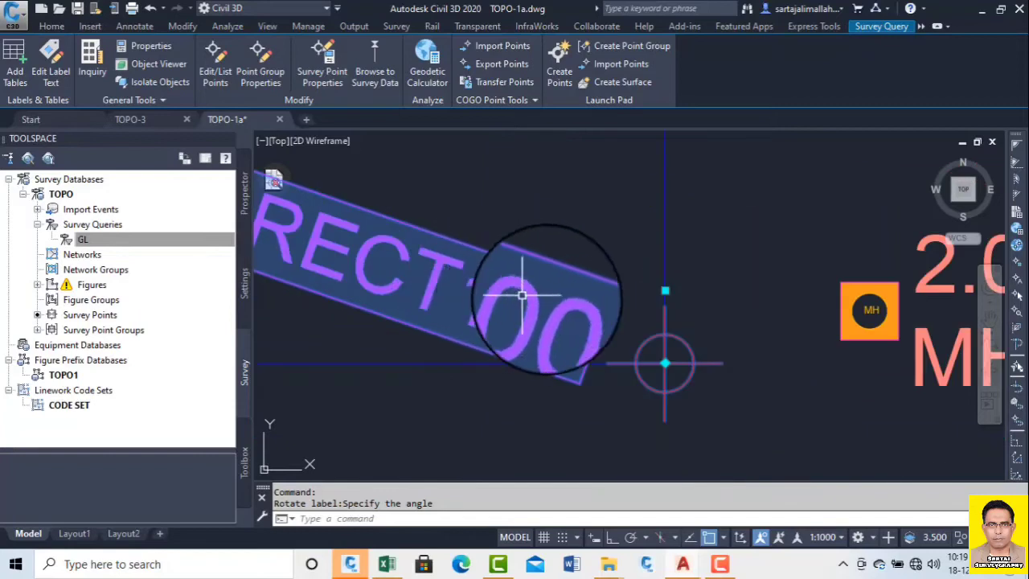
pyautogui.scroll(-4, 522, 296)
pyautogui.press('Escape')
pyautogui.press('Escape')
pyautogui.scroll(-3, 597, 294)
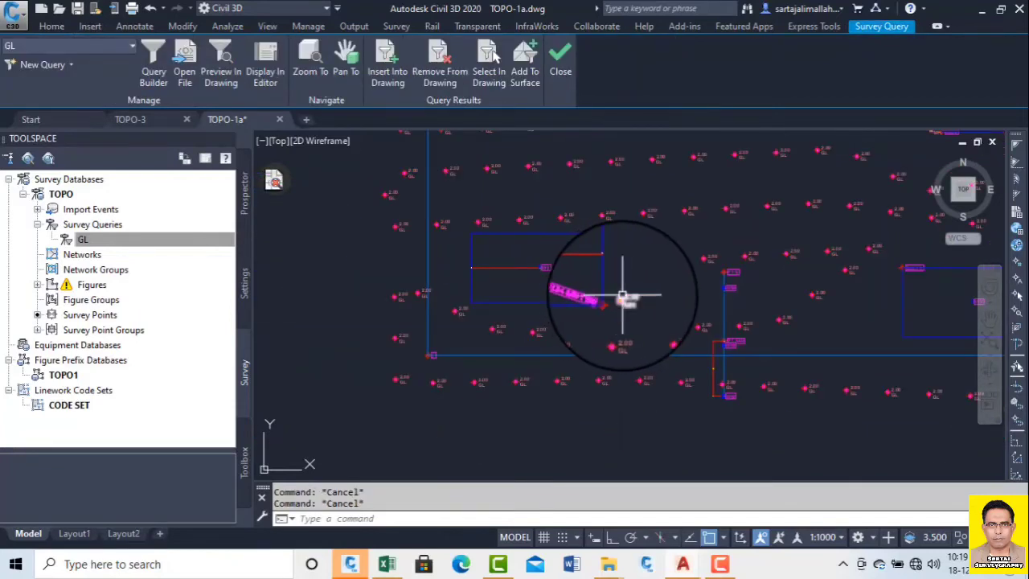
# Create a new survey query in the TOPO database with BLD as both its name and its description.
pyautogui.click(120, 225)
pyautogui.rightClick(127, 235)
pyautogui.click(152, 241)
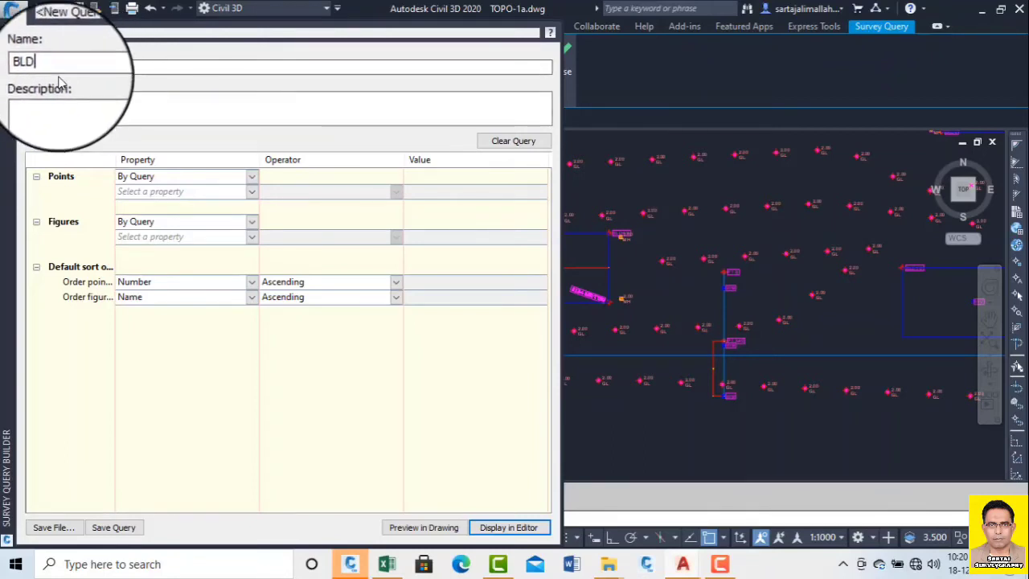
pyautogui.doubleClick(29, 67)
pyautogui.rightClick(35, 68)
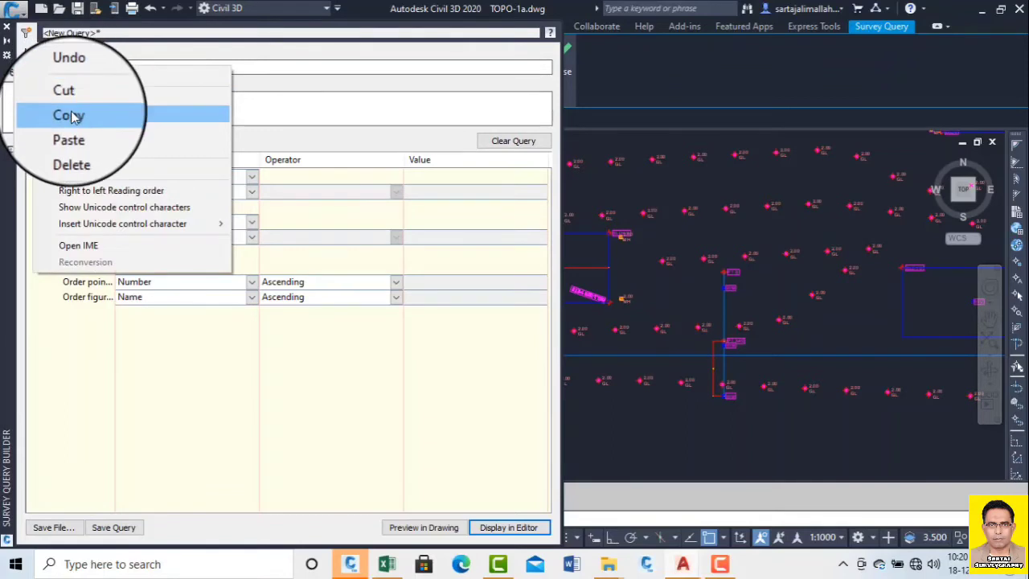
pyautogui.click(70, 117)
pyautogui.click(69, 111)
pyautogui.rightClick(68, 112)
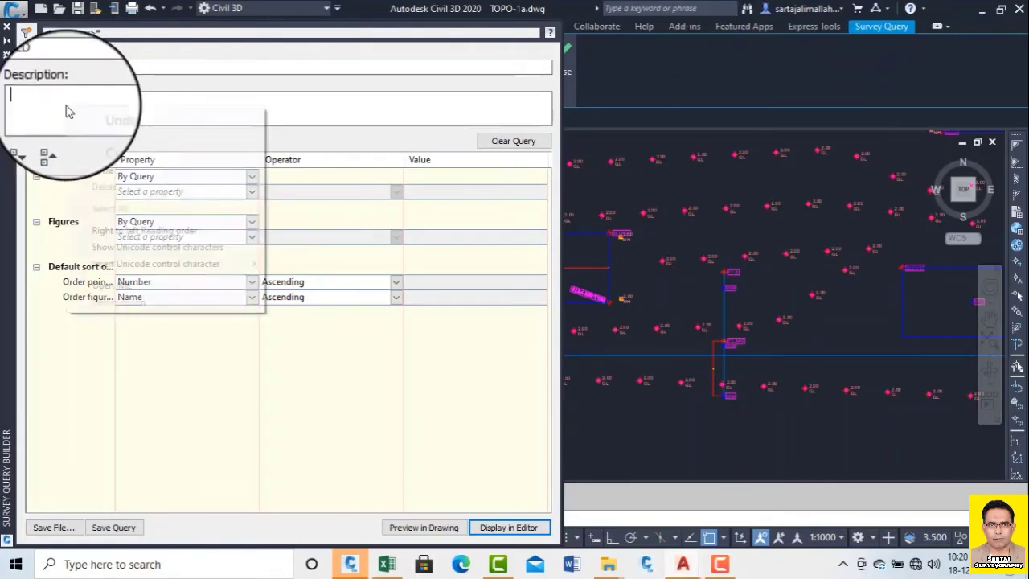
pyautogui.click(105, 171)
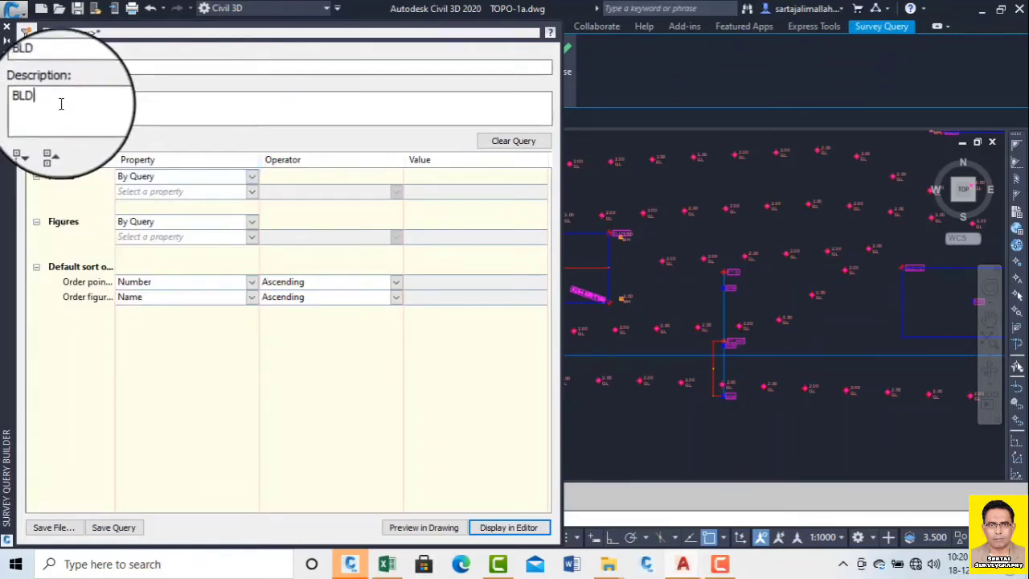
# Add a points condition to the BLD query where Description is equal to BLD.
pyautogui.click(253, 193)
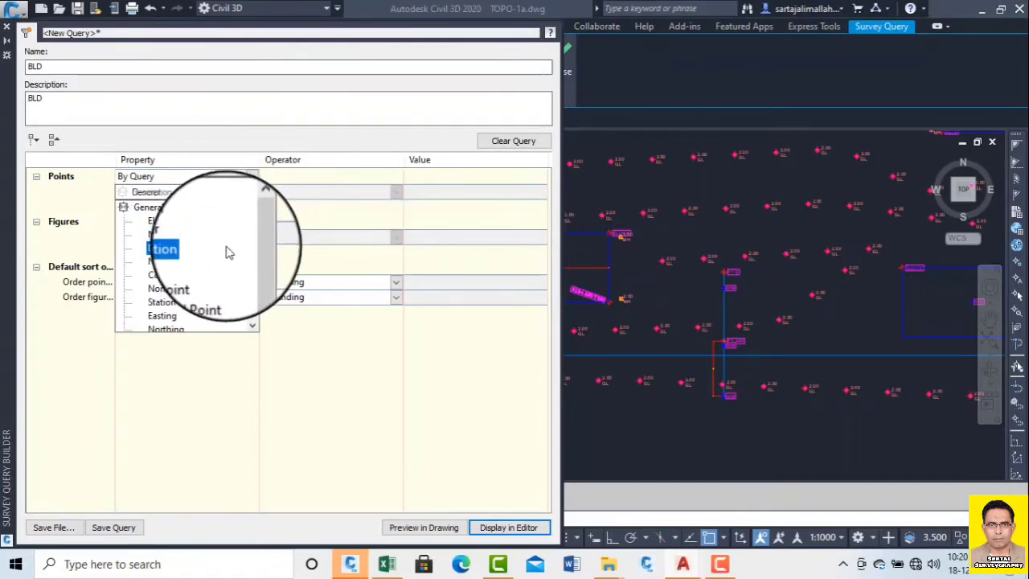
pyautogui.click(166, 249)
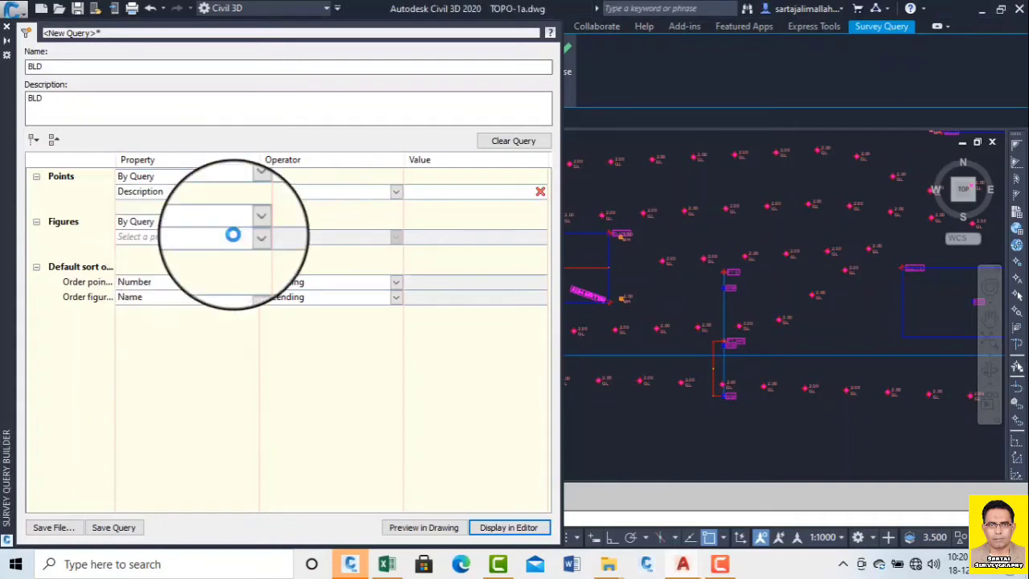
pyautogui.click(396, 192)
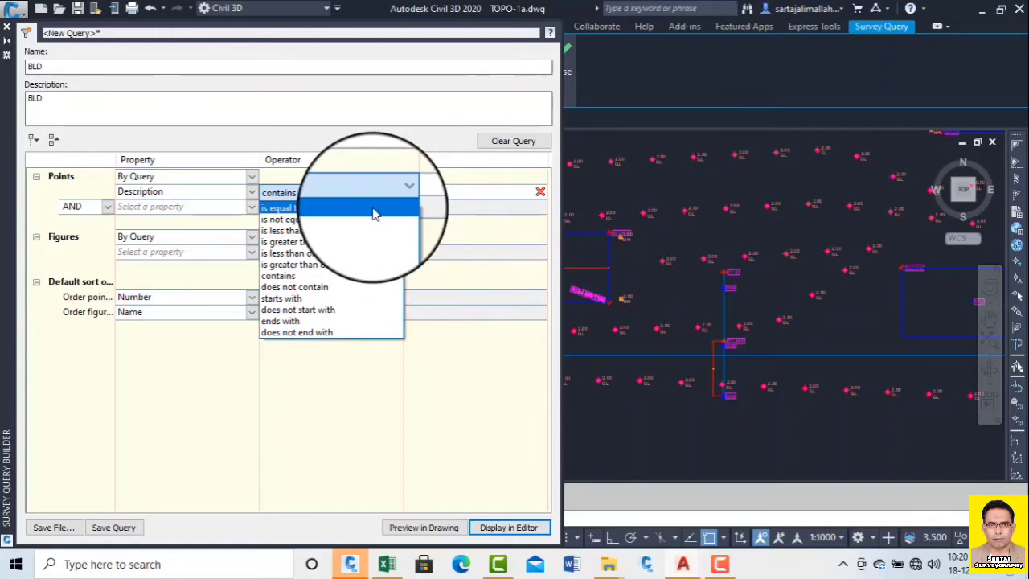
pyautogui.click(373, 211)
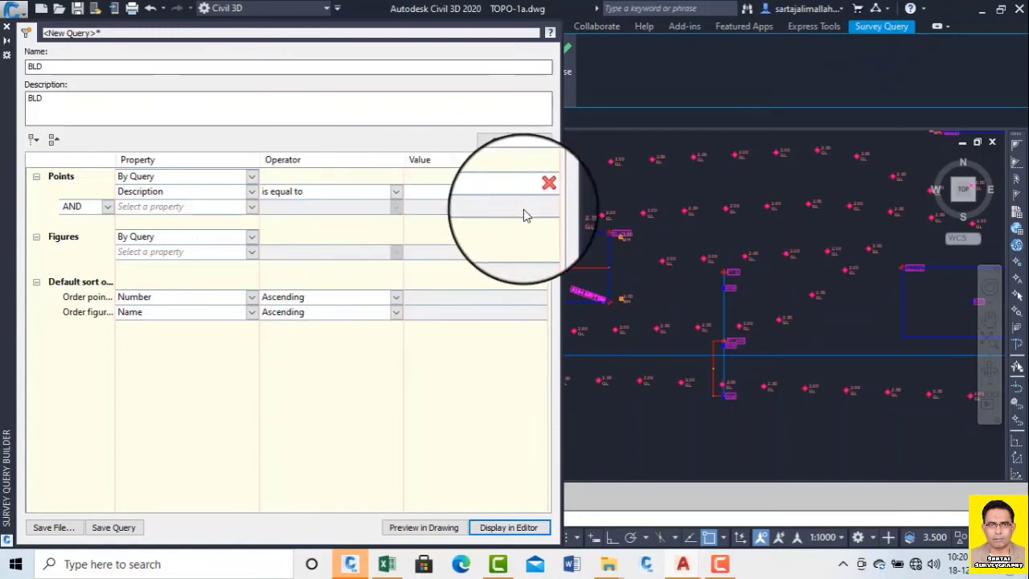
pyautogui.rightClick(446, 190)
pyautogui.click(479, 256)
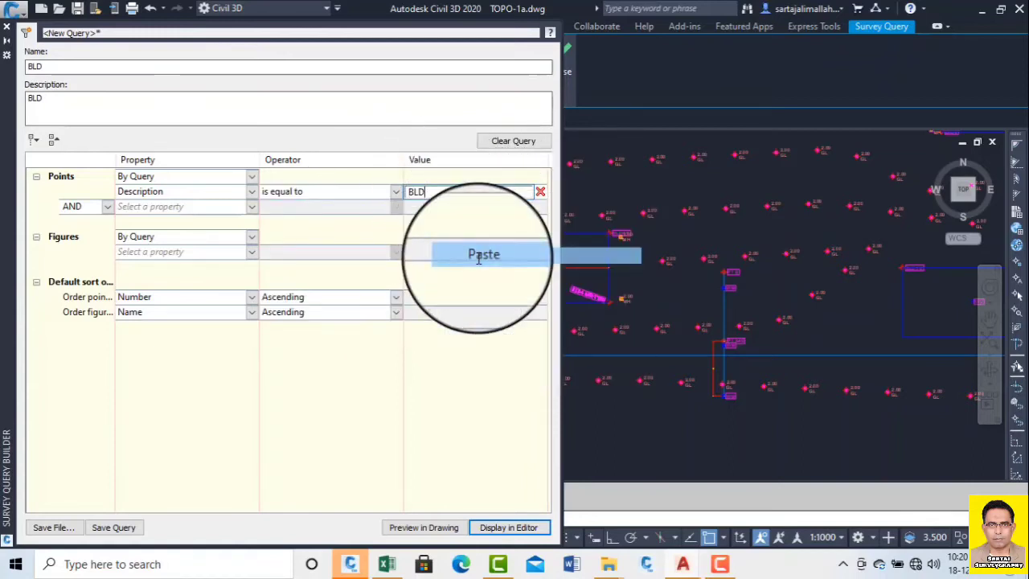
# Add a figures condition where Description is equal to BLD, and check the matching points in the Survey Points Editor.
pyautogui.click(251, 251)
pyautogui.click(252, 257)
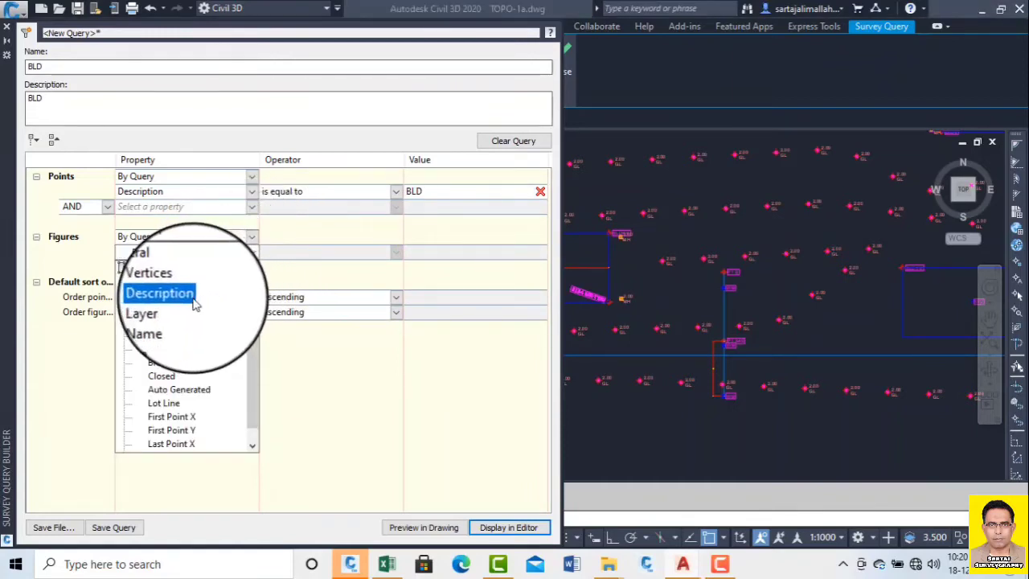
pyautogui.click(192, 299)
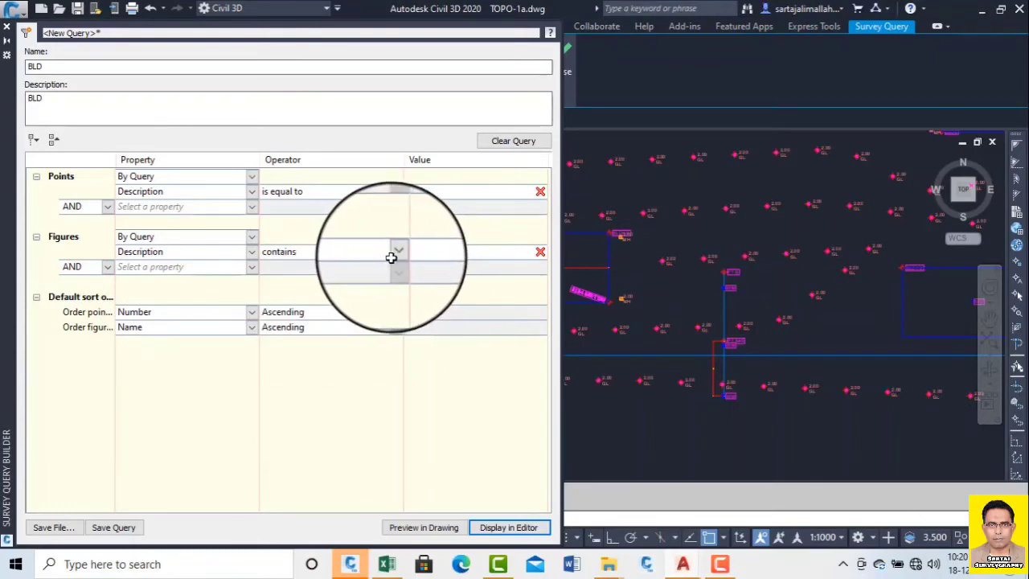
pyautogui.click(394, 255)
pyautogui.click(384, 268)
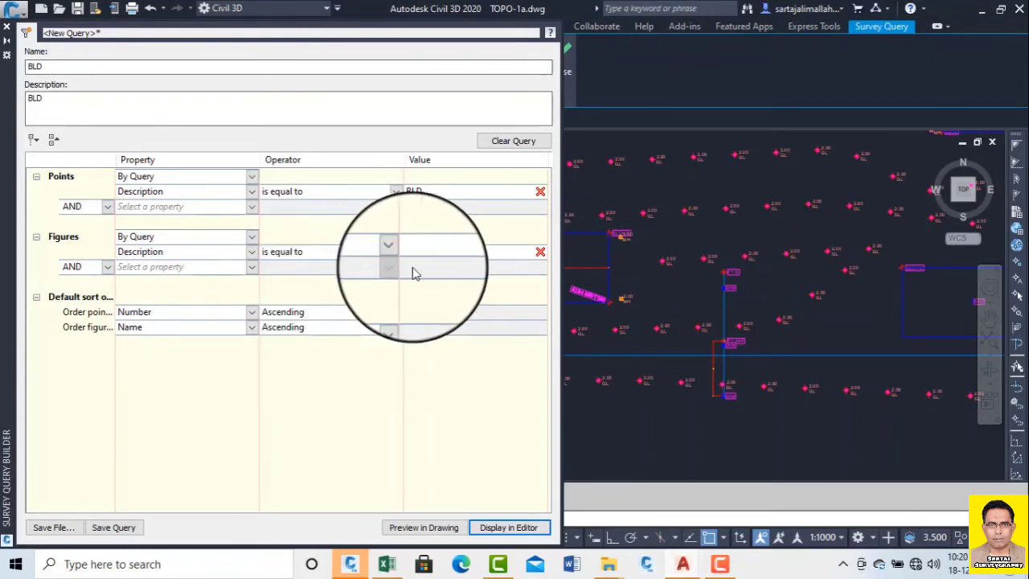
pyautogui.rightClick(455, 252)
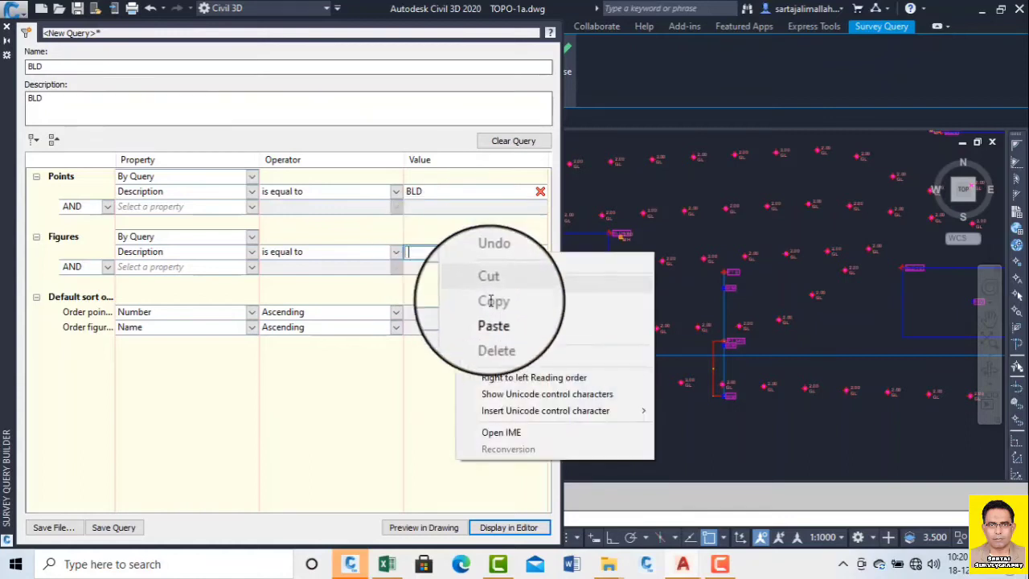
pyautogui.click(491, 314)
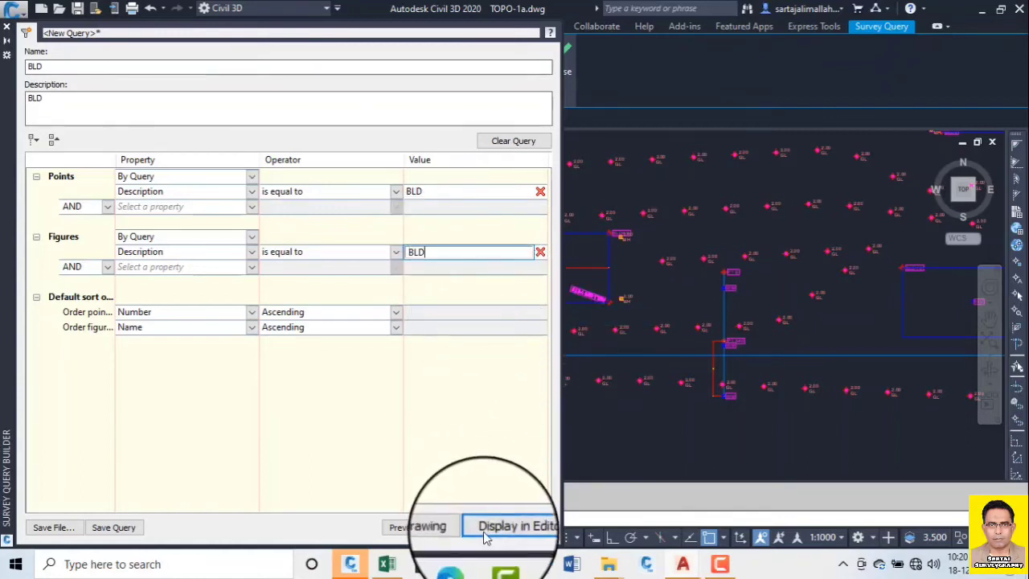
pyautogui.click(509, 528)
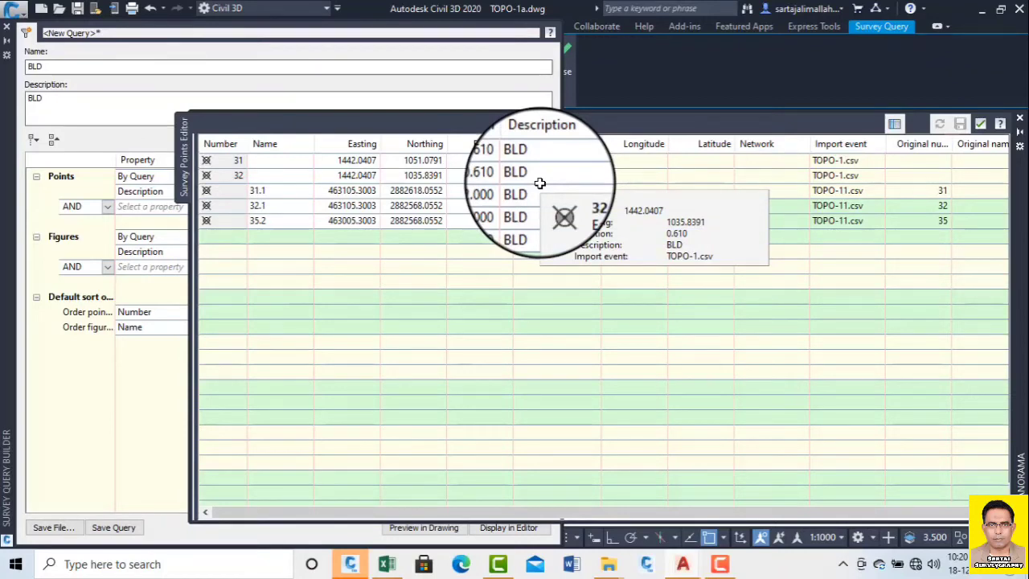
pyautogui.click(979, 123)
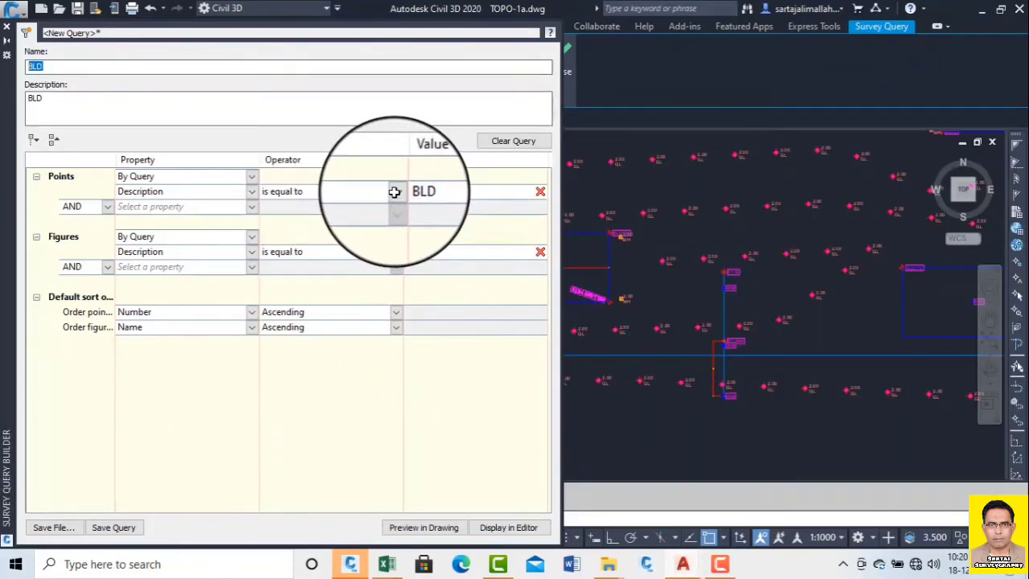
# Change the operator of both the points and the figures description conditions to contains.
pyautogui.click(389, 194)
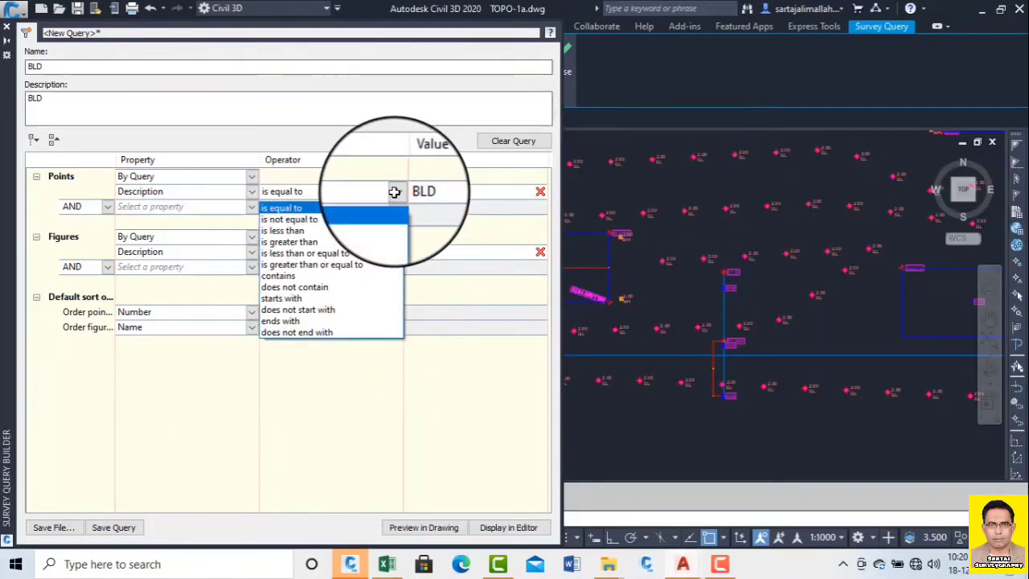
pyautogui.click(342, 277)
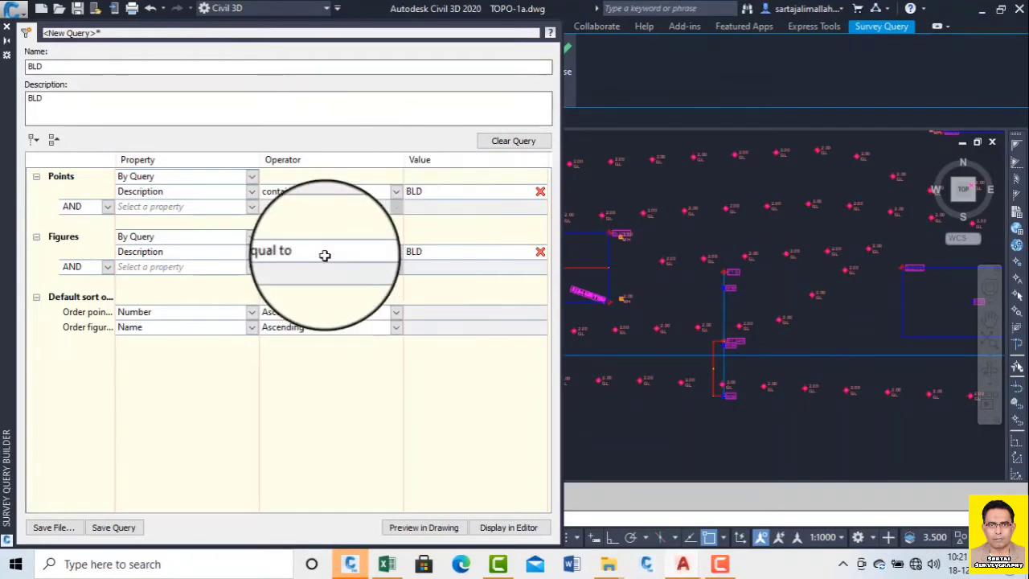
pyautogui.click(324, 254)
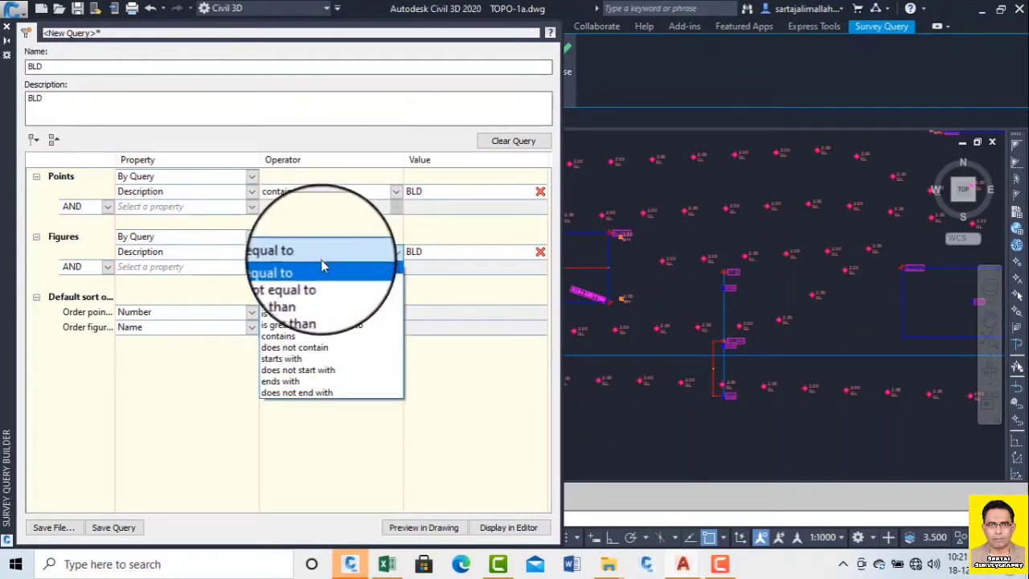
pyautogui.click(294, 338)
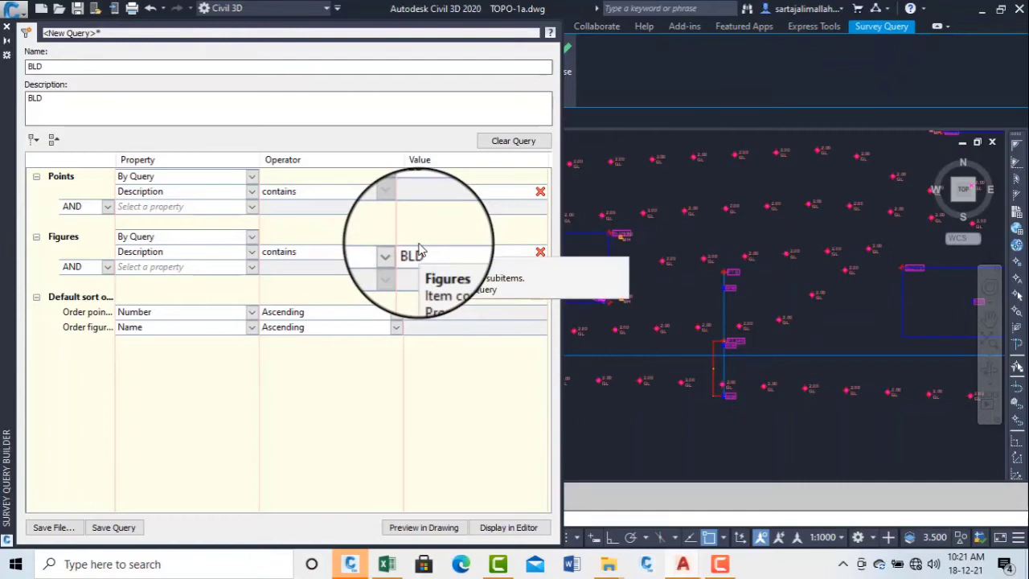
# Display the query results in the Survey Points Editor, review the descriptions of all listed points, and close the editor.
pyautogui.click(503, 527)
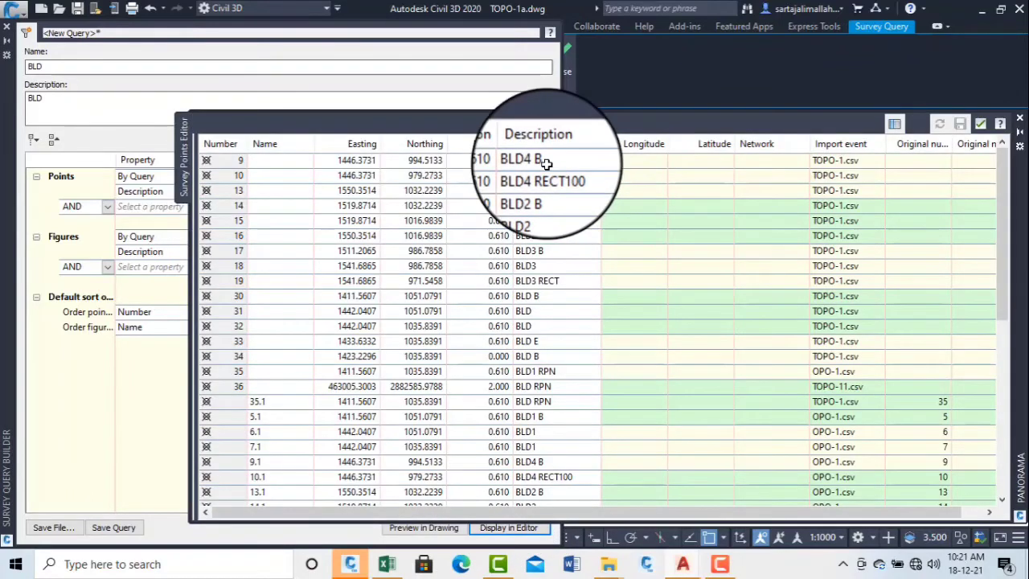
pyautogui.scroll(-7, 547, 164)
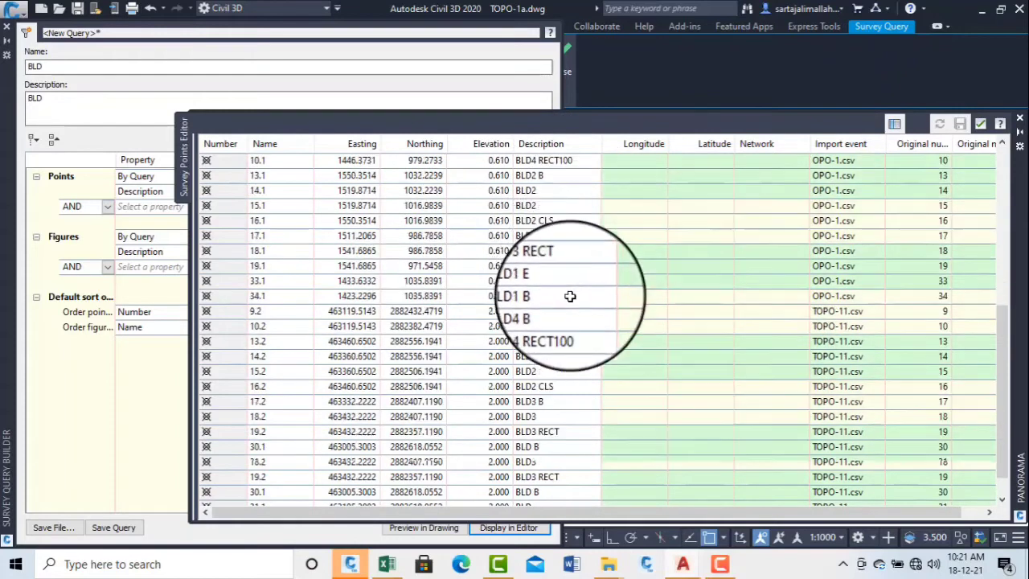
pyautogui.scroll(-1, 554, 330)
pyautogui.scroll(5, 575, 418)
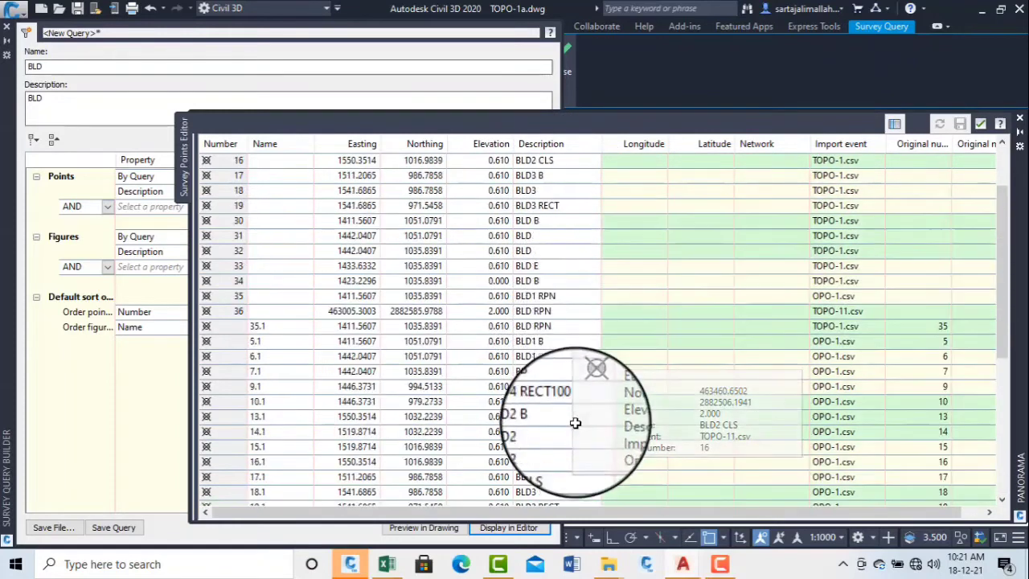
pyautogui.scroll(2, 571, 369)
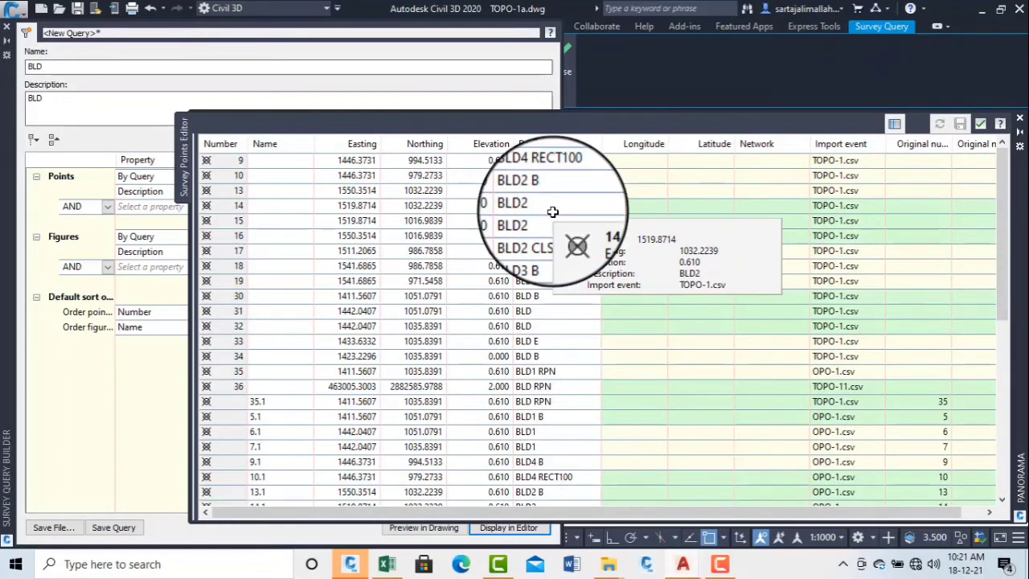
pyautogui.scroll(-8, 563, 241)
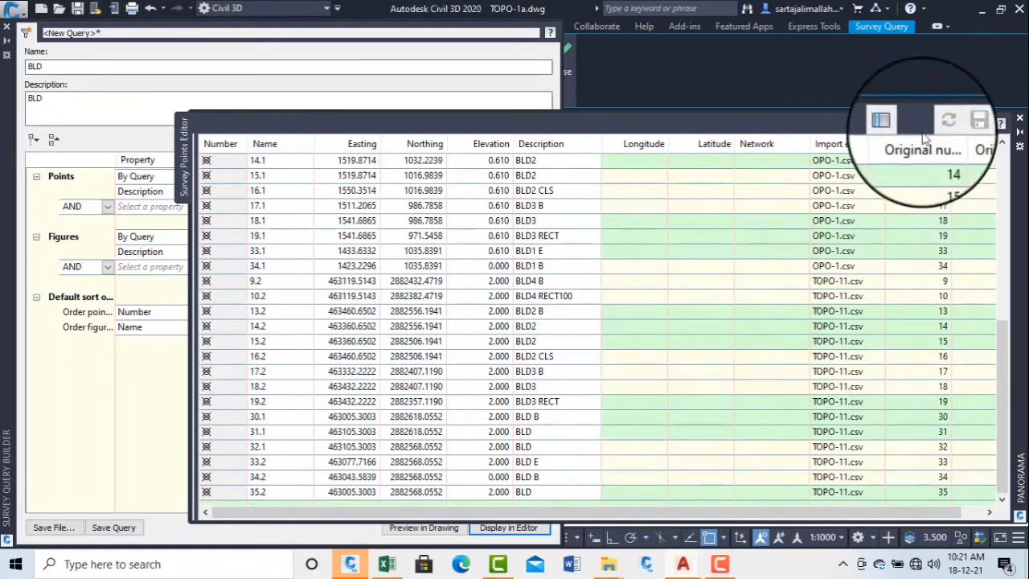
pyautogui.click(981, 126)
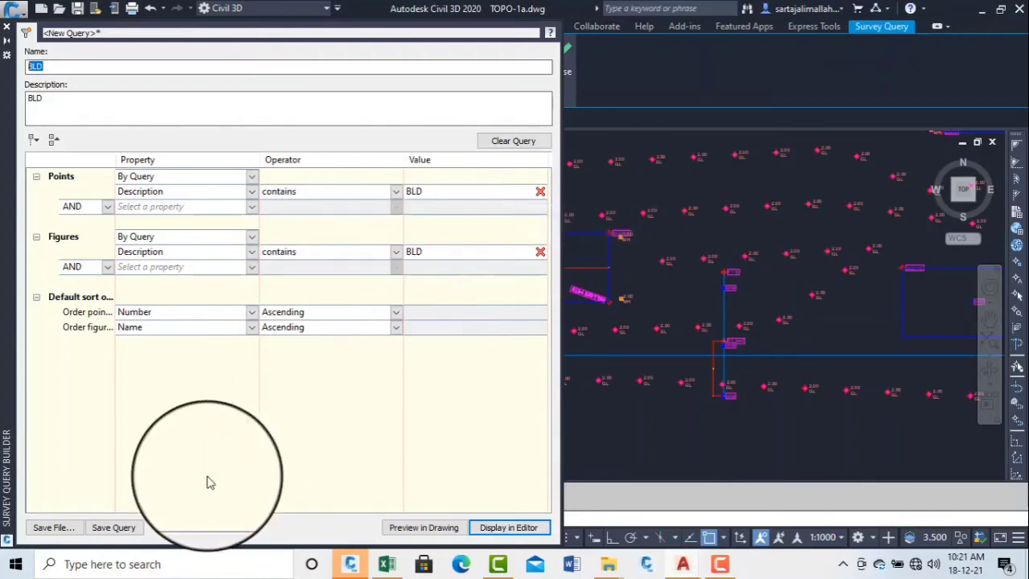
# Save the BLD query to the TOPO database, close the query builder, and select BLD among the survey queries.
pyautogui.click(109, 532)
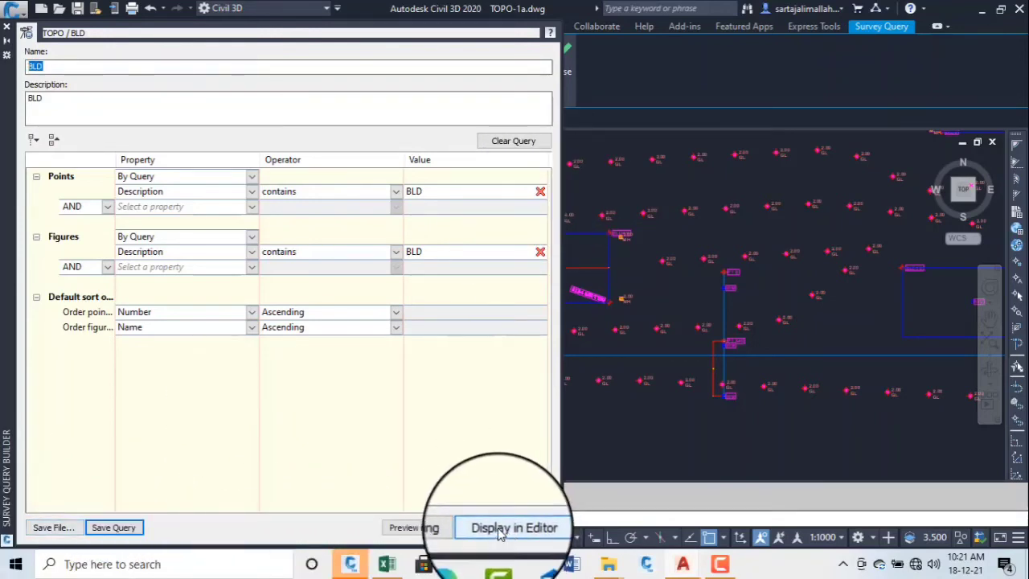
pyautogui.click(6, 26)
pyautogui.click(85, 240)
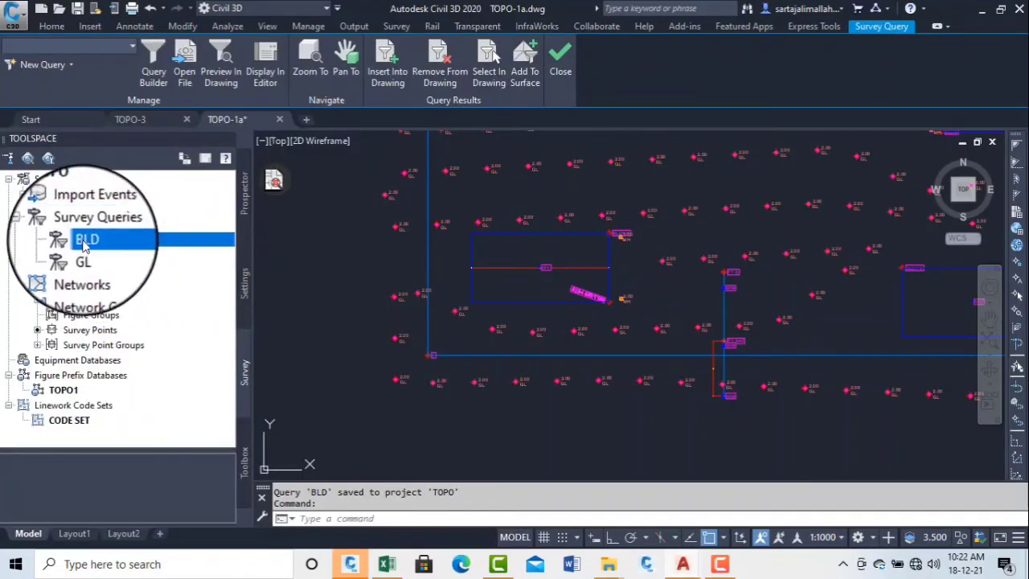
pyautogui.click(721, 565)
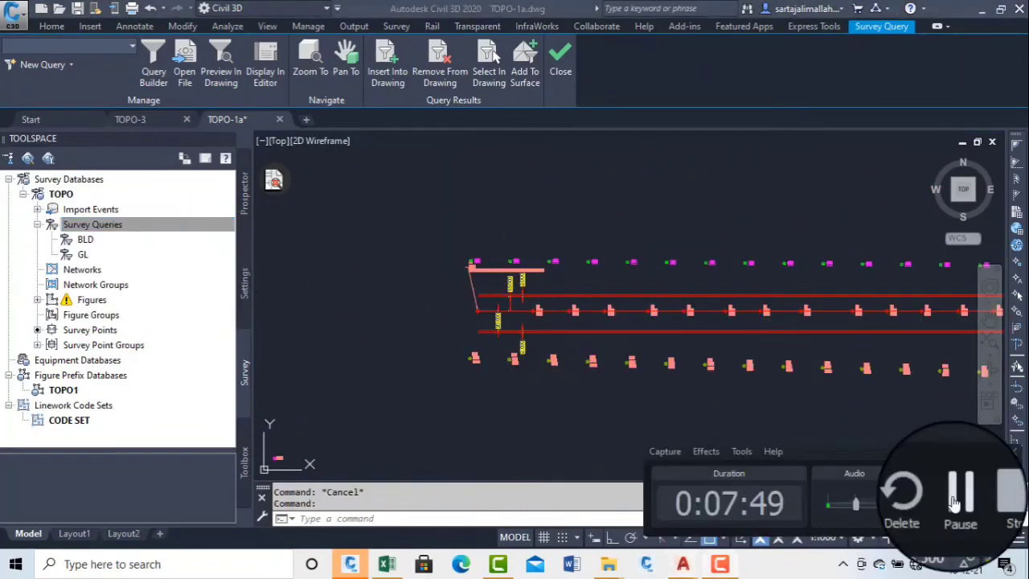
# Examine the LP, RD1 and Tree point labels along the straight part of the road.
pyautogui.scroll(5, 474, 277)
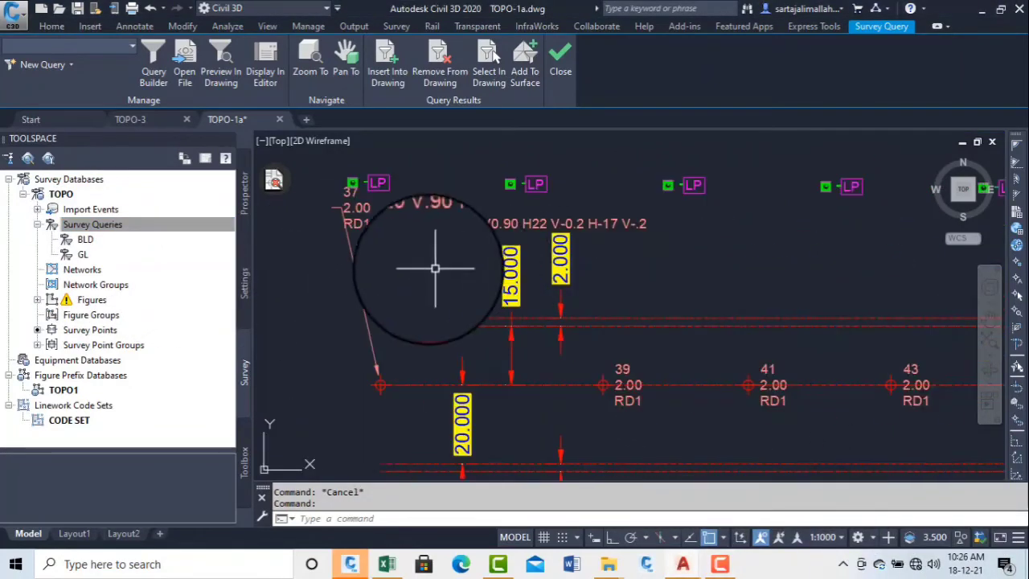
pyautogui.scroll(-5, 407, 264)
pyautogui.scroll(5, 482, 273)
pyautogui.scroll(-4, 503, 273)
pyautogui.scroll(4, 501, 241)
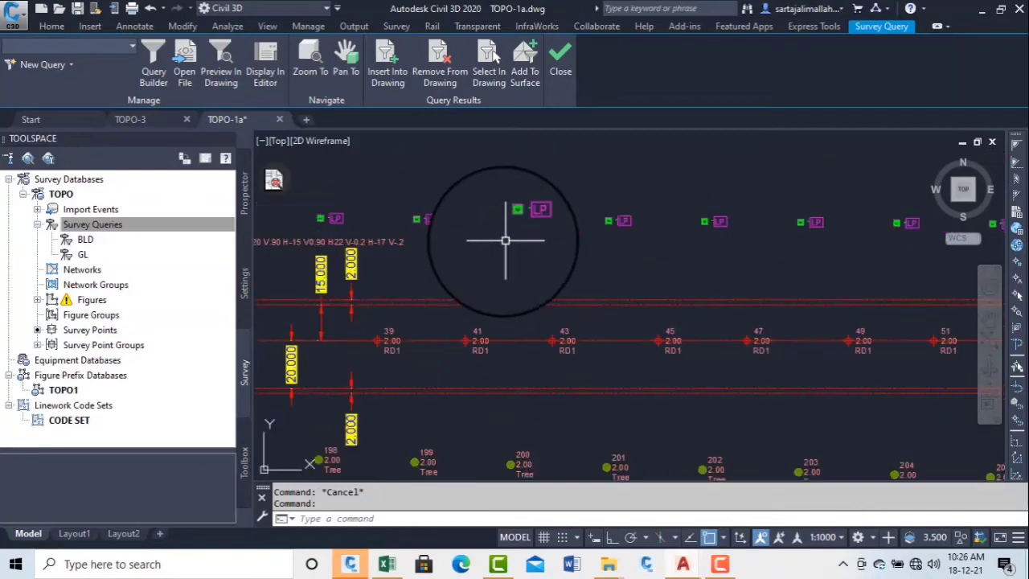
pyautogui.scroll(-5, 490, 274)
pyautogui.scroll(5, 477, 228)
pyautogui.scroll(-6, 471, 252)
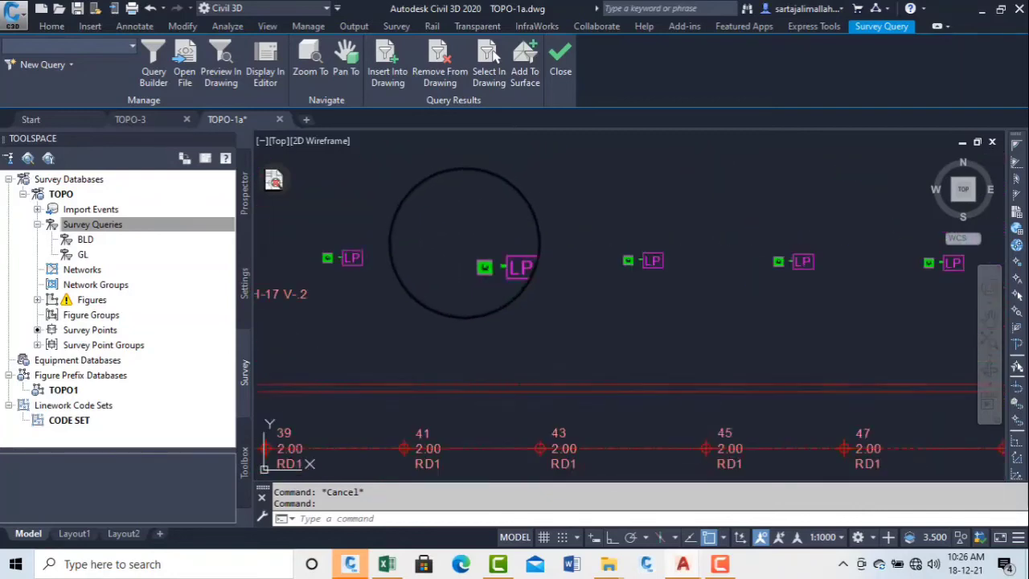
pyautogui.scroll(-4, 427, 308)
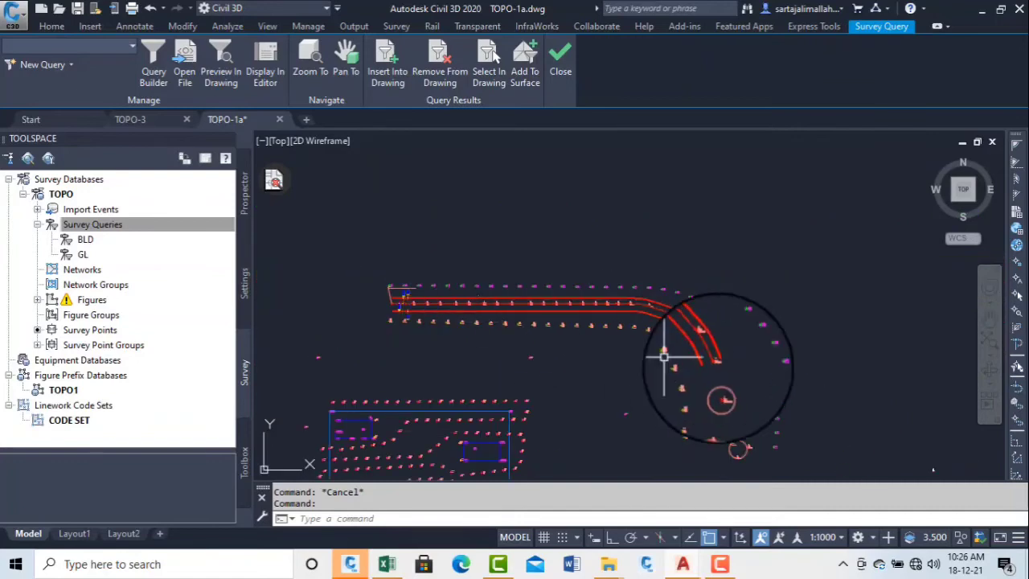
# Examine the roundabout circles at the end of the road, their RA1 and RA2 labels, and the surrounding LP points.
pyautogui.scroll(6, 731, 386)
pyautogui.scroll(-2, 624, 432)
pyautogui.scroll(4, 619, 406)
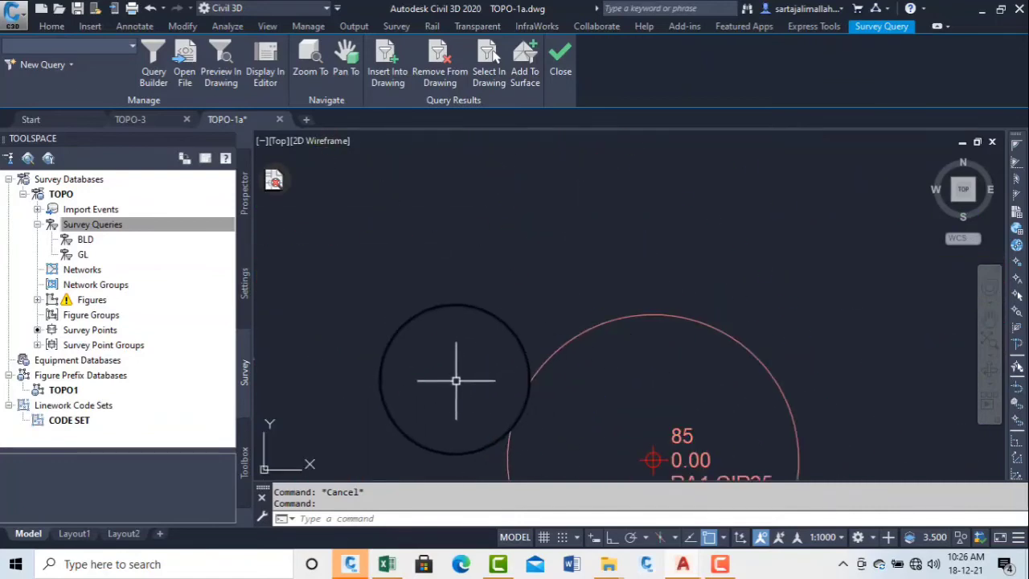
pyautogui.scroll(-5, 699, 377)
pyautogui.scroll(5, 585, 368)
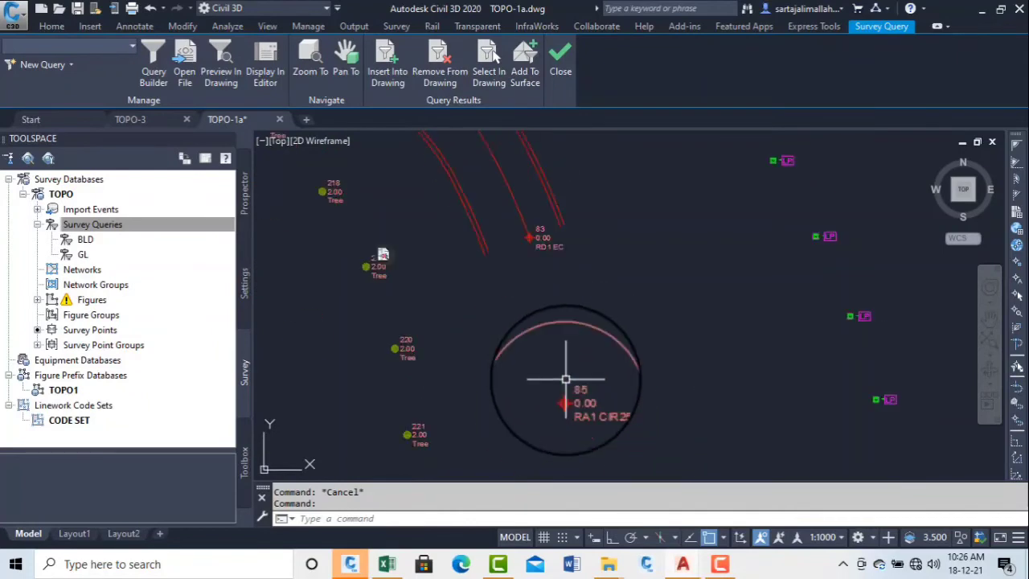
pyautogui.scroll(-2, 608, 399)
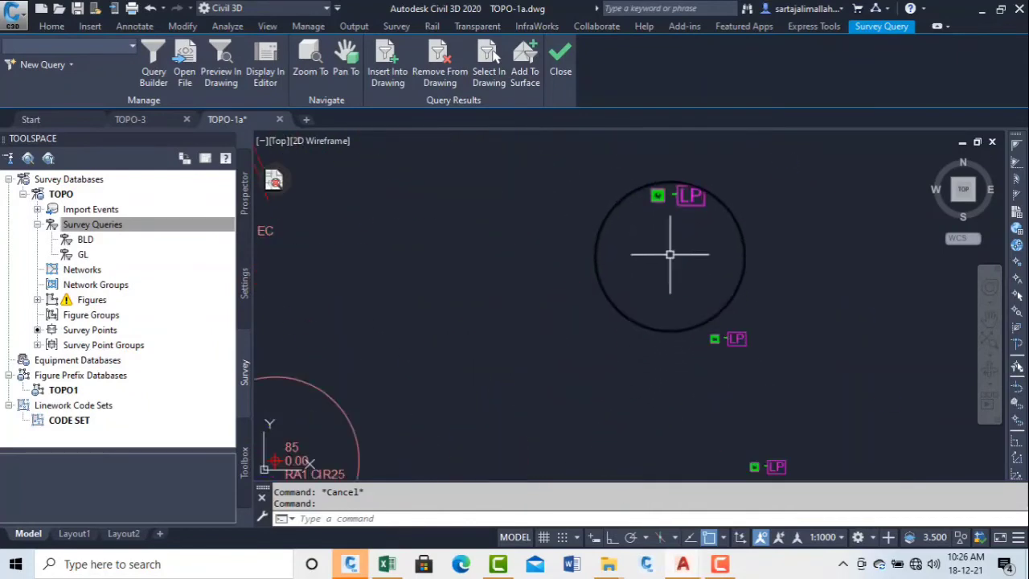
pyautogui.scroll(-3, 708, 300)
pyautogui.scroll(5, 650, 283)
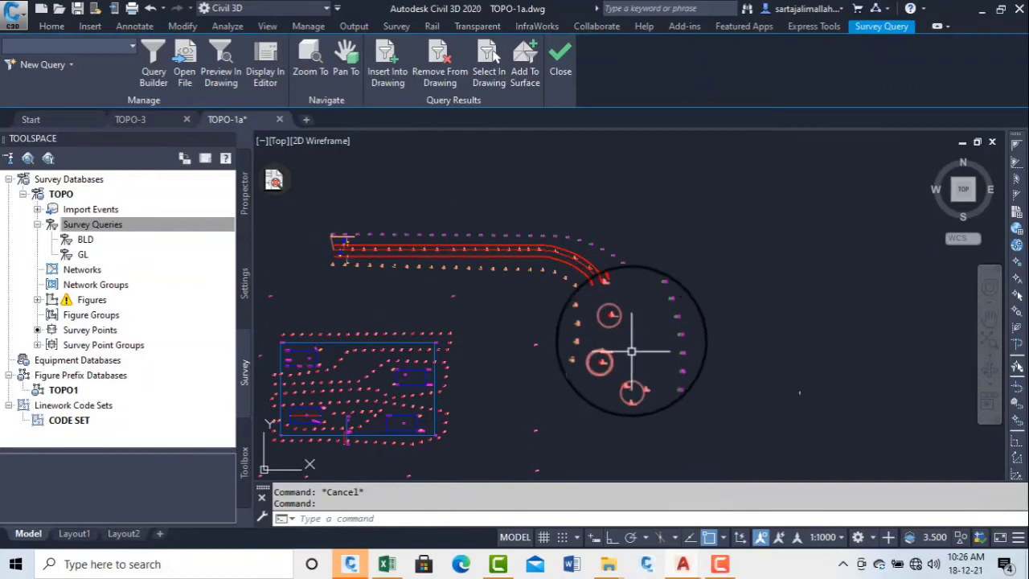
pyautogui.scroll(6, 615, 358)
pyautogui.scroll(-5, 463, 222)
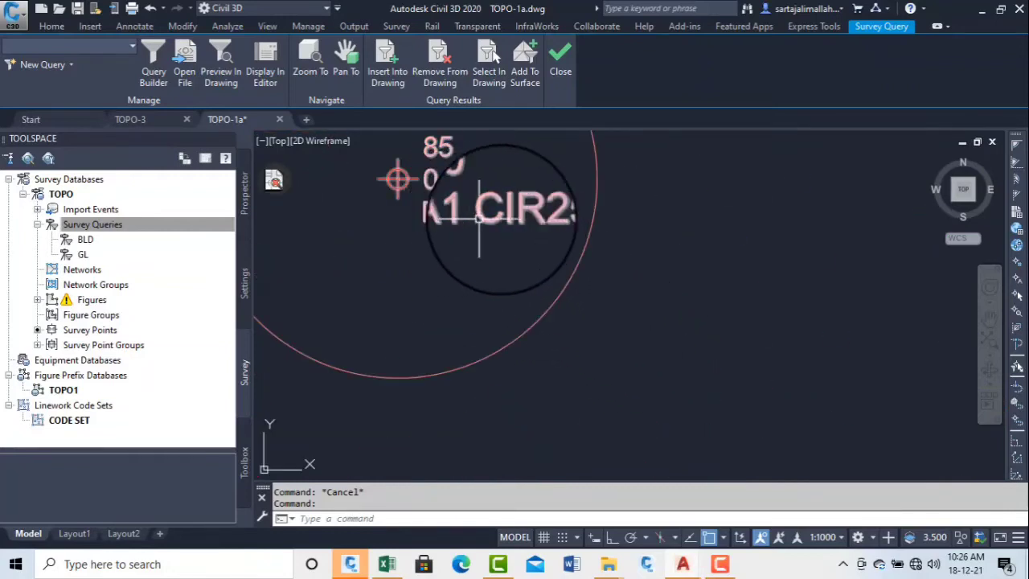
pyautogui.scroll(5, 536, 320)
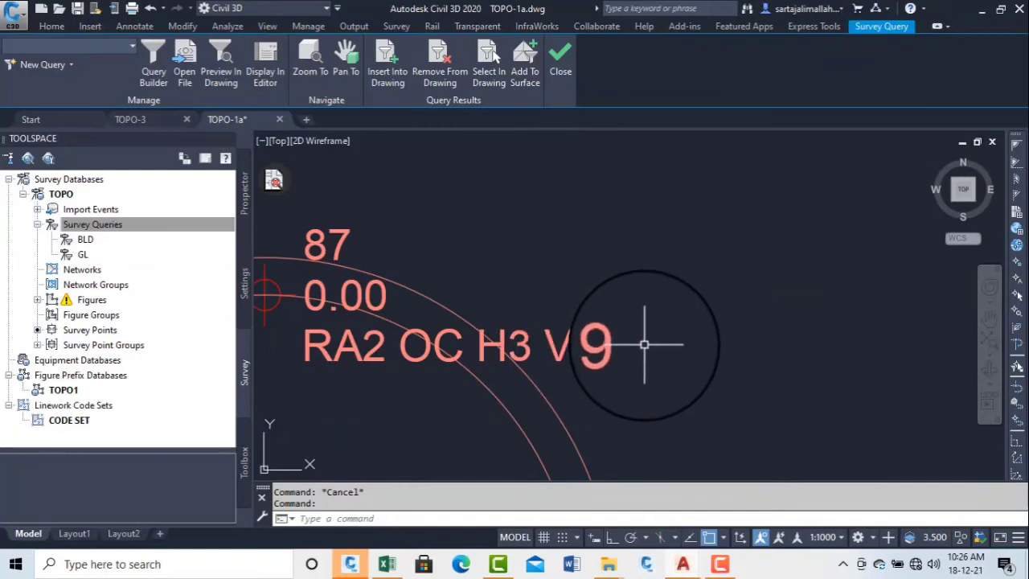
# Create a new survey query in the TOPO database and name it LP RA.
pyautogui.scroll(-5, 644, 344)
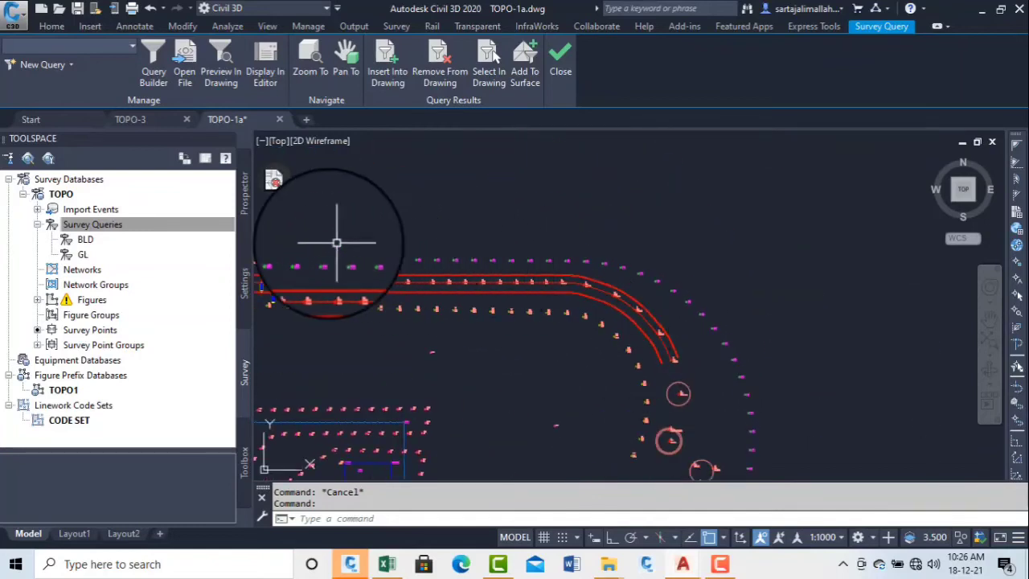
pyautogui.click(156, 225)
pyautogui.rightClick(153, 224)
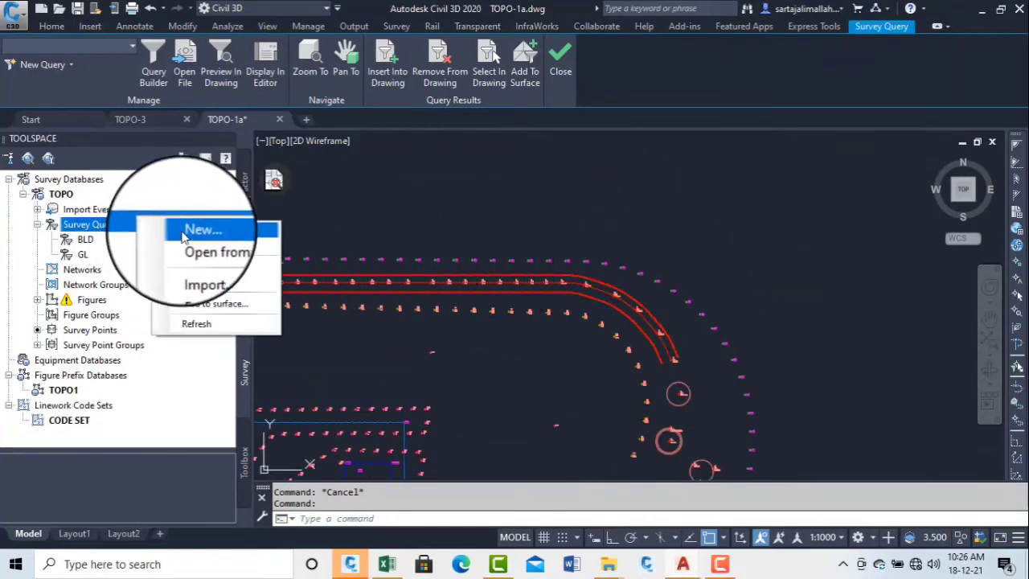
pyautogui.click(202, 230)
pyautogui.moveTo(8, 67); pyautogui.dragTo(80, 67)
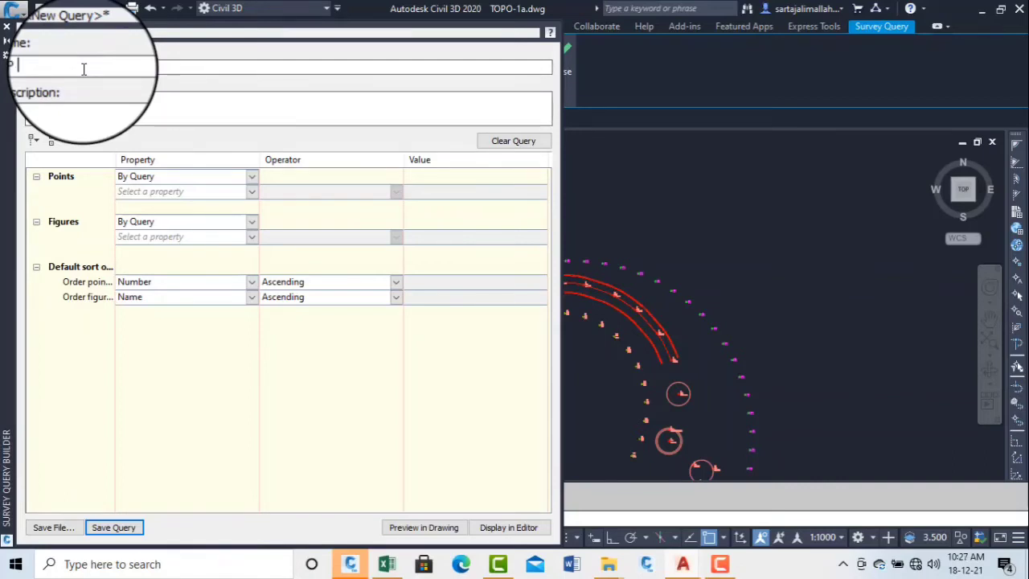
pyautogui.write('LP RA')
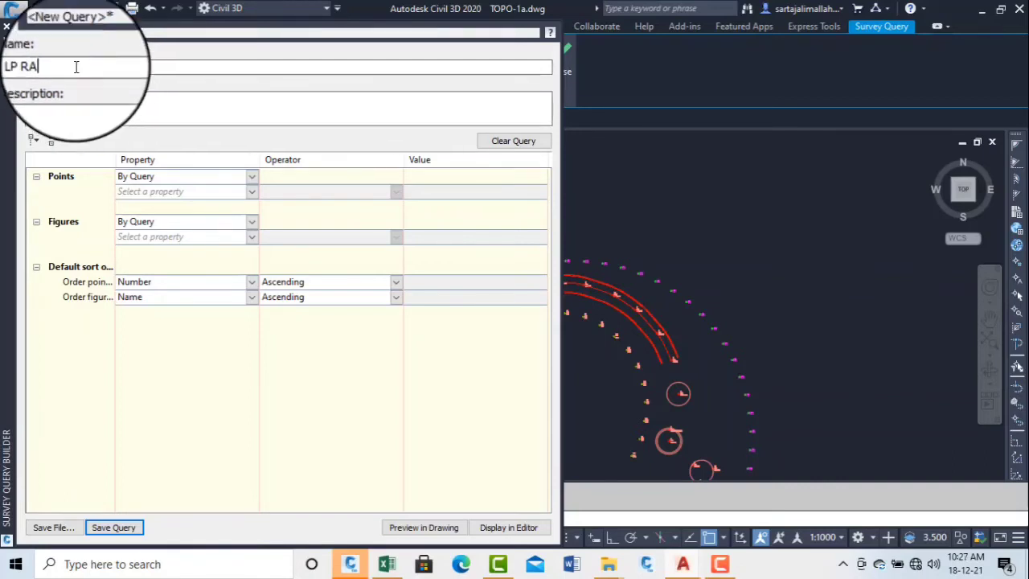
# Copy the query's name LP RA into its description.
pyautogui.moveTo(84, 67); pyautogui.dragTo(24, 64)
pyautogui.rightClick(44, 64)
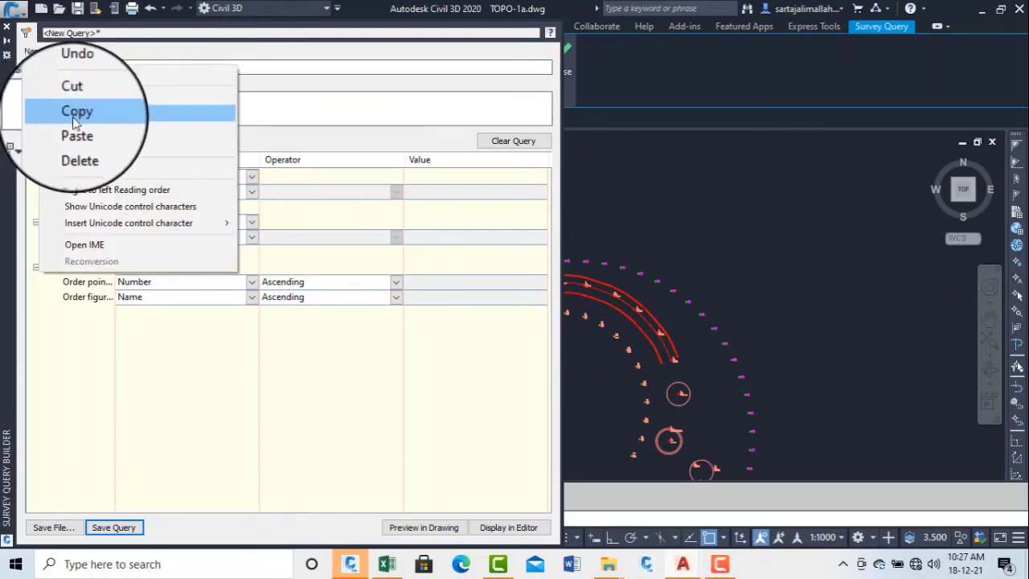
pyautogui.click(73, 116)
pyautogui.rightClick(48, 104)
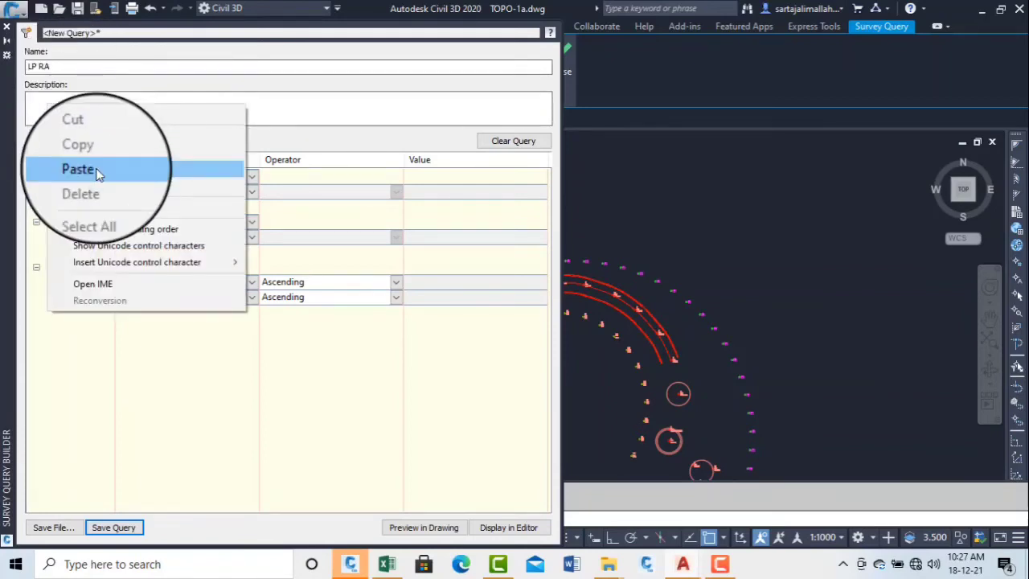
pyautogui.click(97, 165)
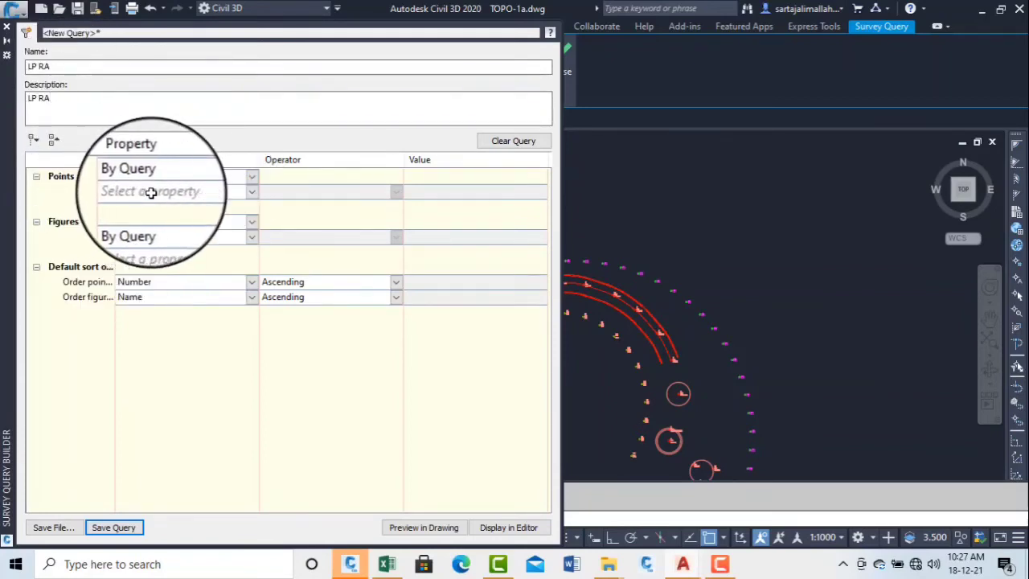
# Add a points condition to the query: Description is equal to LP.
pyautogui.click(251, 193)
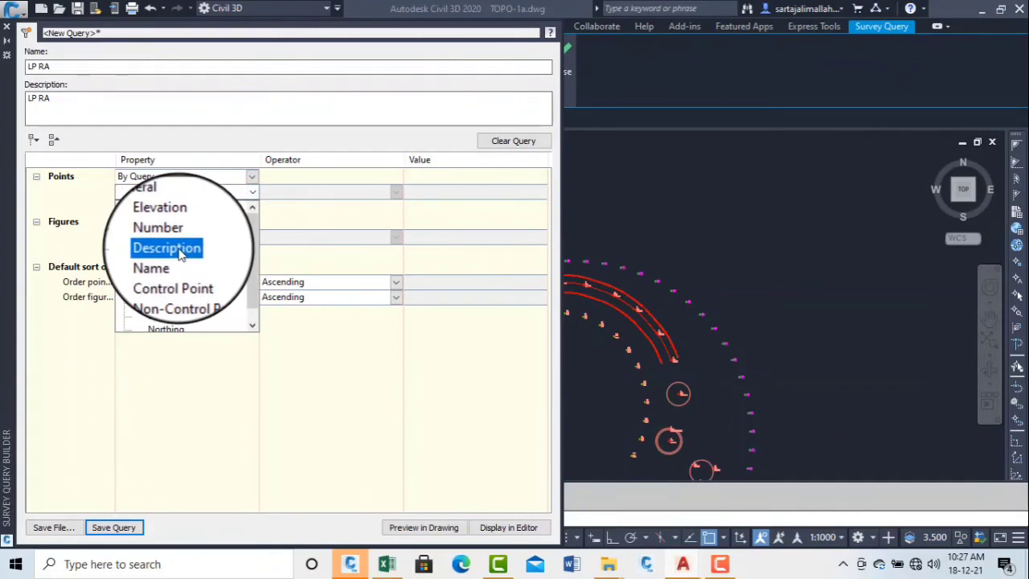
pyautogui.click(183, 250)
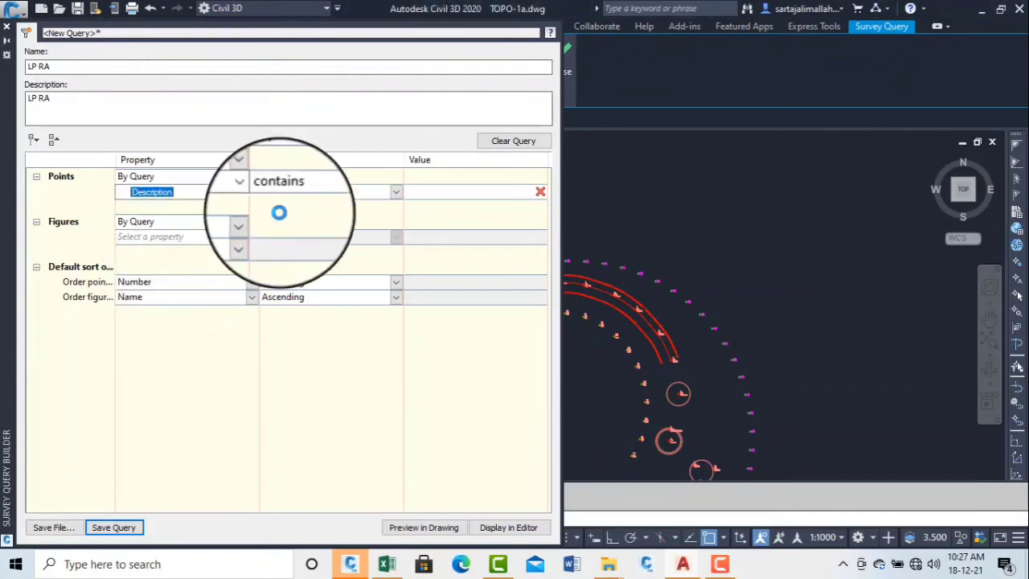
pyautogui.click(316, 195)
pyautogui.click(328, 210)
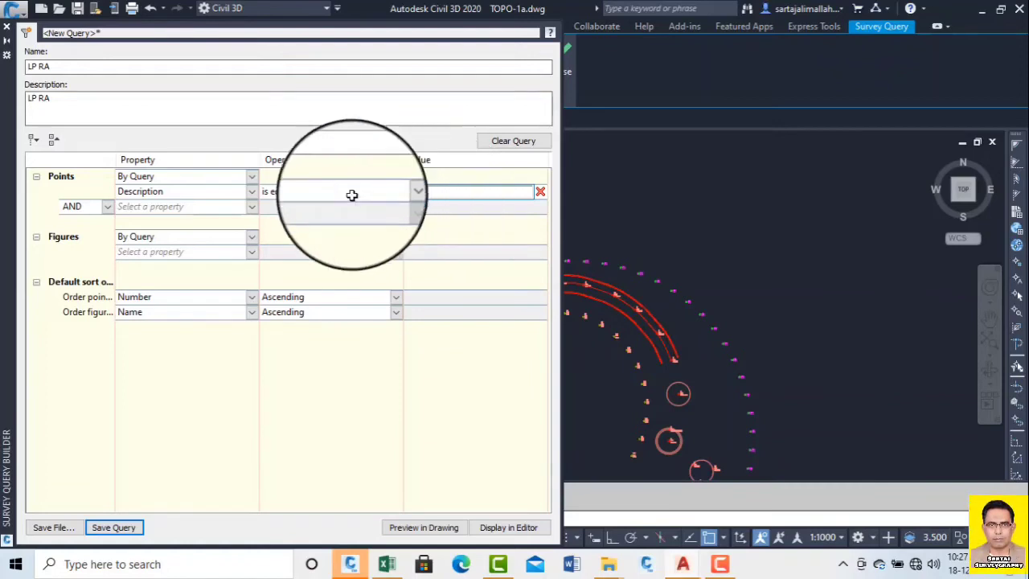
# Keep the figures filtered by query and add a figures condition: Description is equal to LP.
pyautogui.click(254, 238)
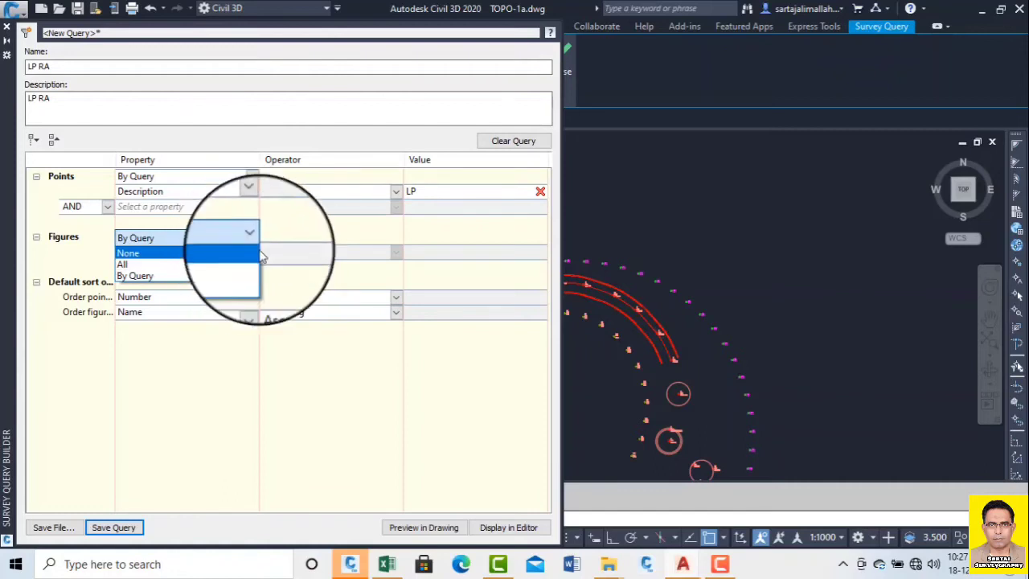
pyautogui.click(317, 391)
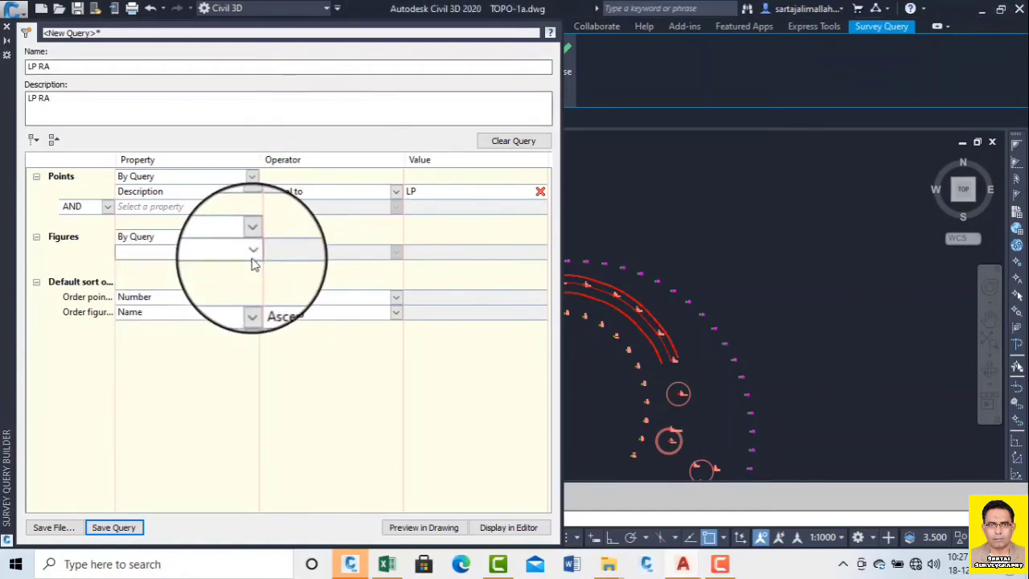
pyautogui.click(252, 258)
pyautogui.click(178, 293)
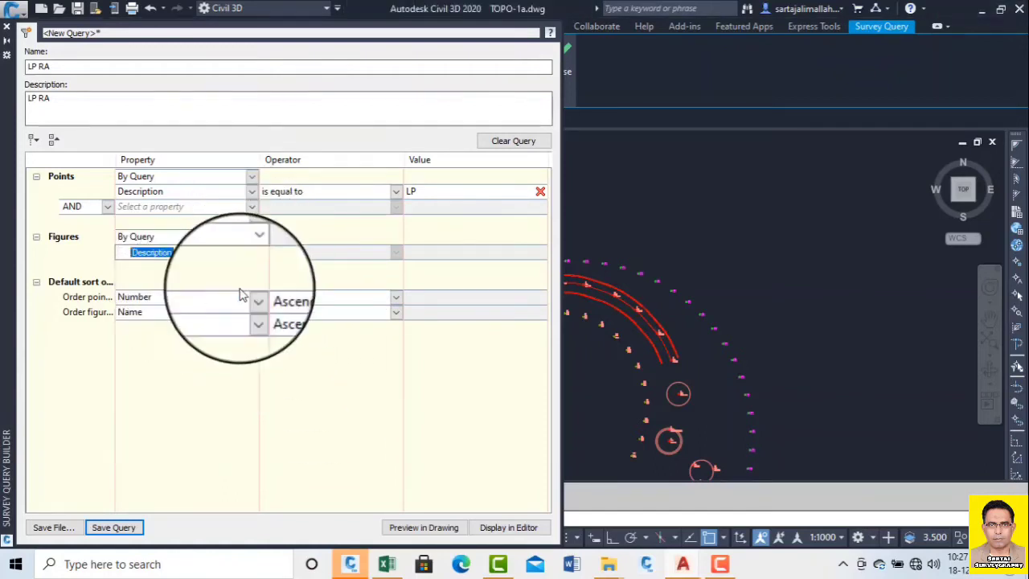
pyautogui.click(319, 253)
pyautogui.click(312, 259)
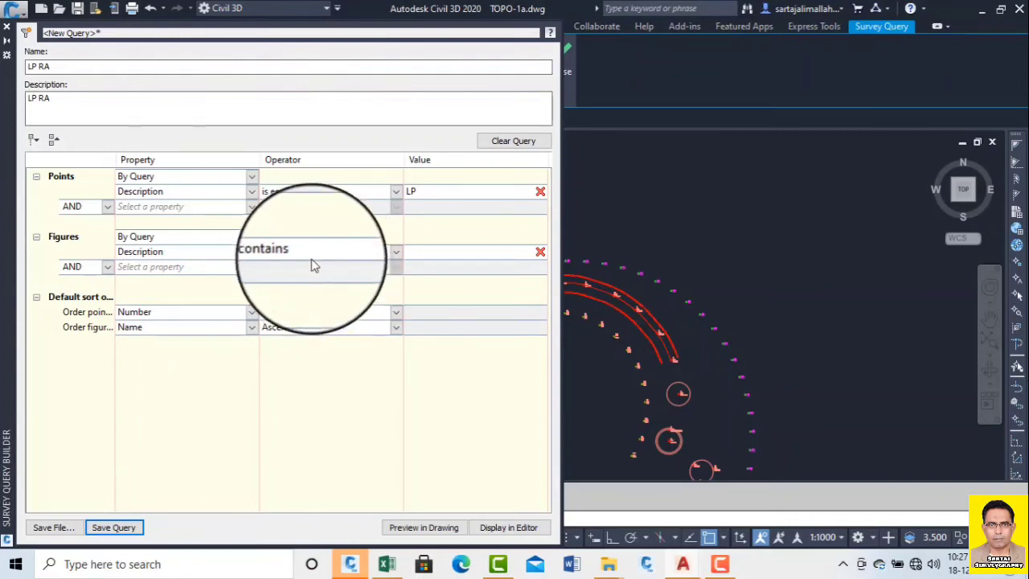
pyautogui.click(311, 254)
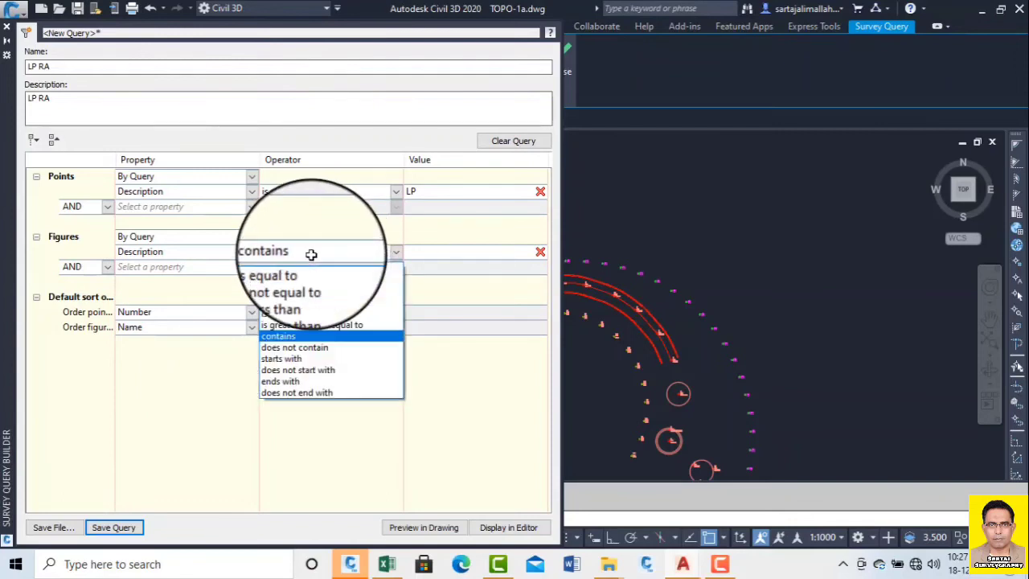
pyautogui.click(311, 265)
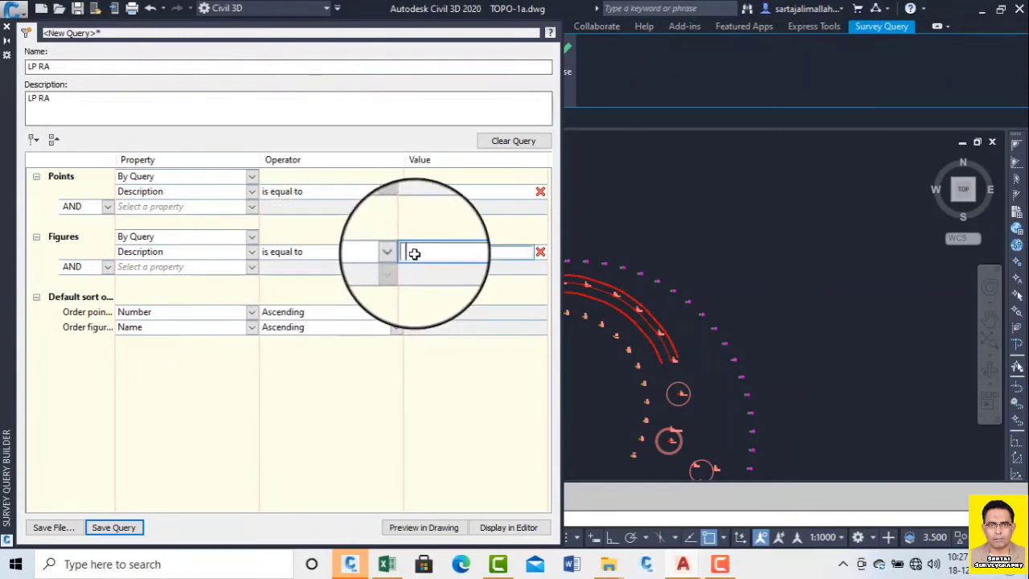
pyautogui.write('LP')
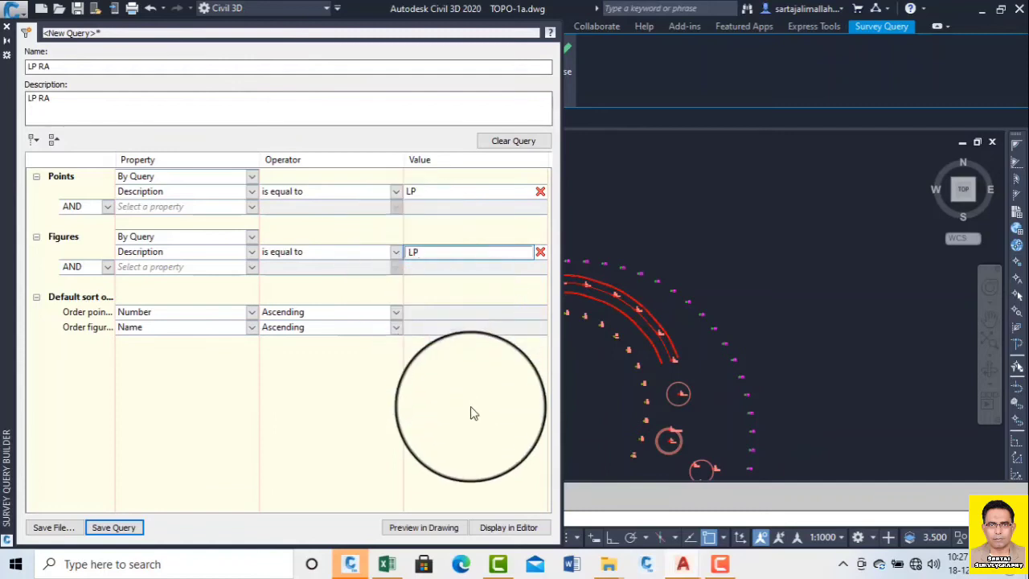
pyautogui.press('Return')
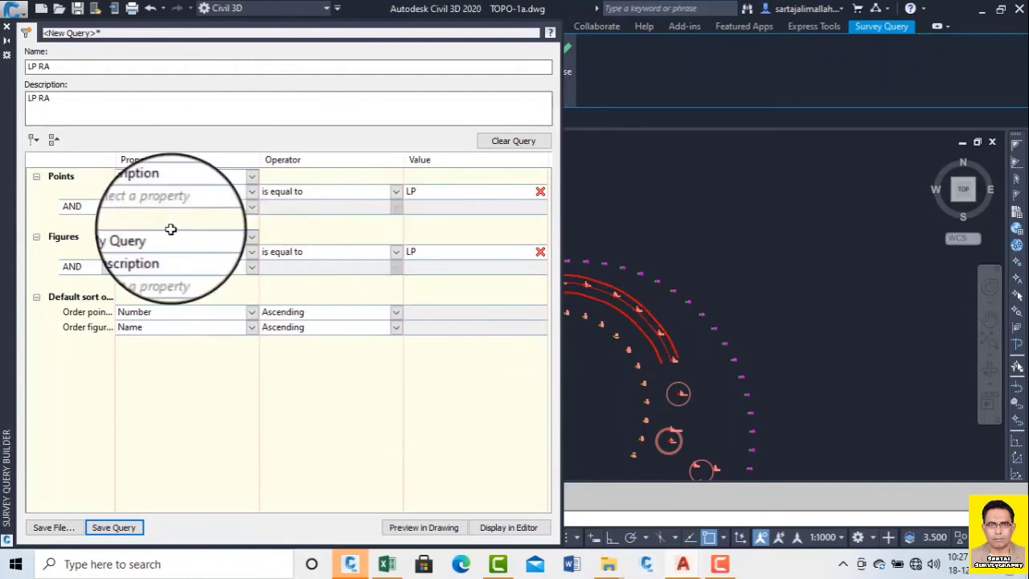
# Add a second points condition joined with OR: Description contains RA.
pyautogui.click(104, 210)
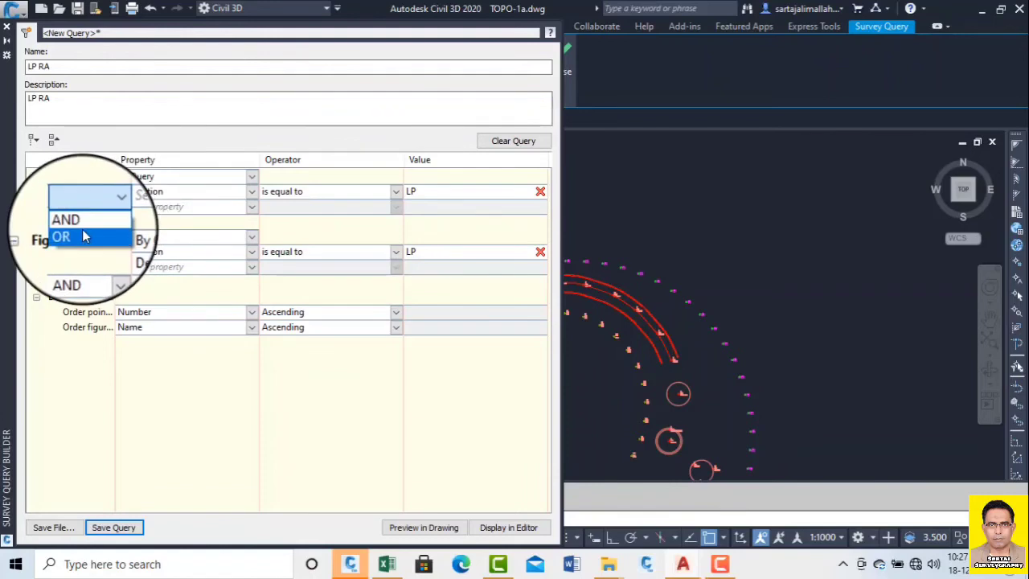
pyautogui.click(83, 232)
pyautogui.click(252, 206)
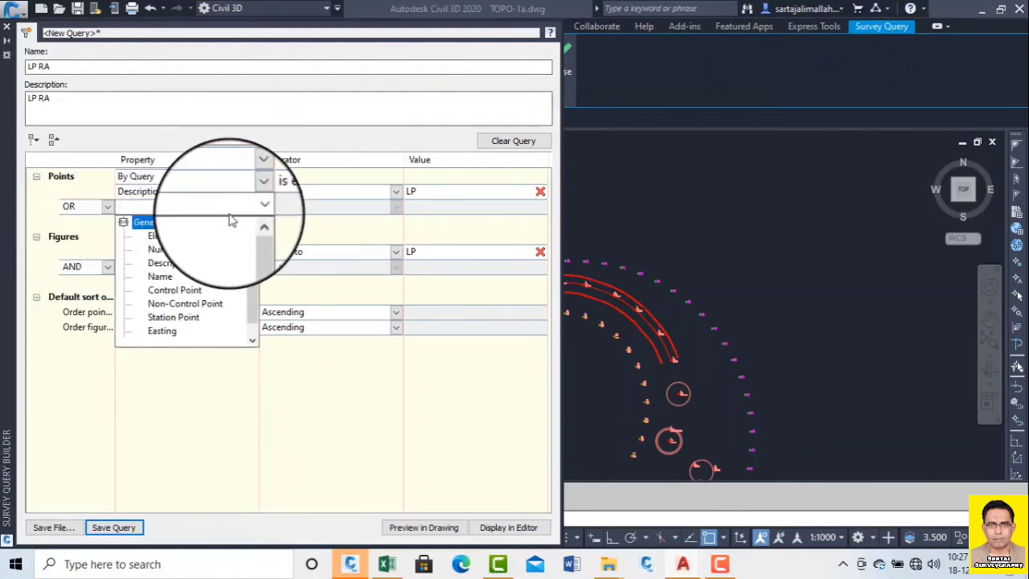
pyautogui.click(191, 266)
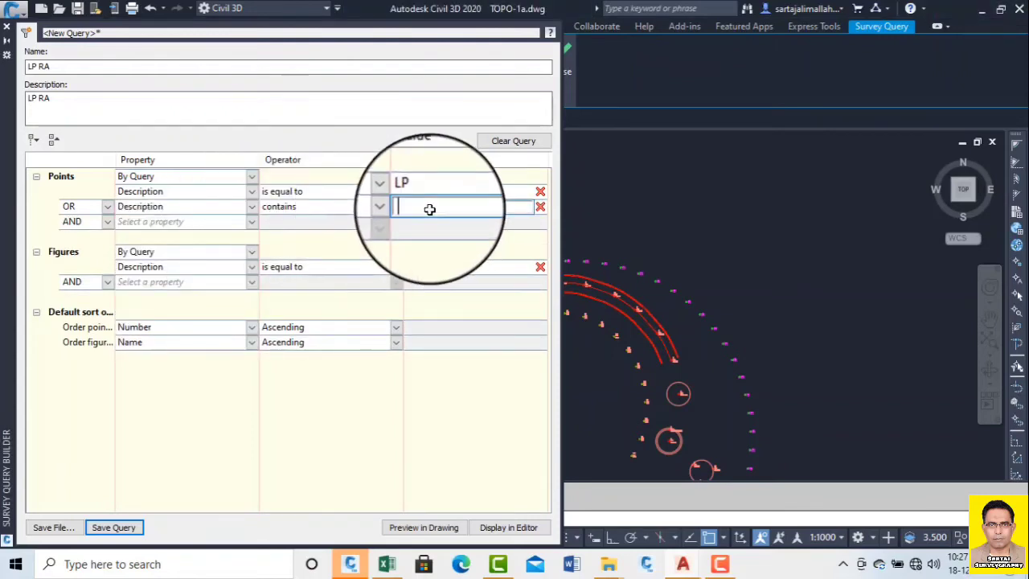
pyautogui.write('RA')
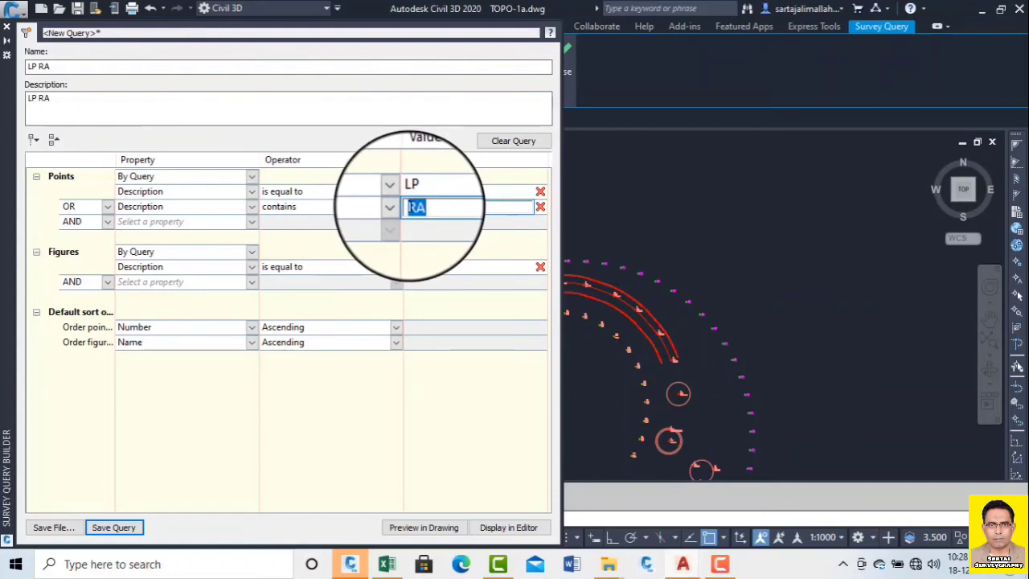
# Add a second figures condition joined with AND, Description contains RA, reusing the value copied from the points condition.
pyautogui.rightClick(411, 206)
pyautogui.click(443, 253)
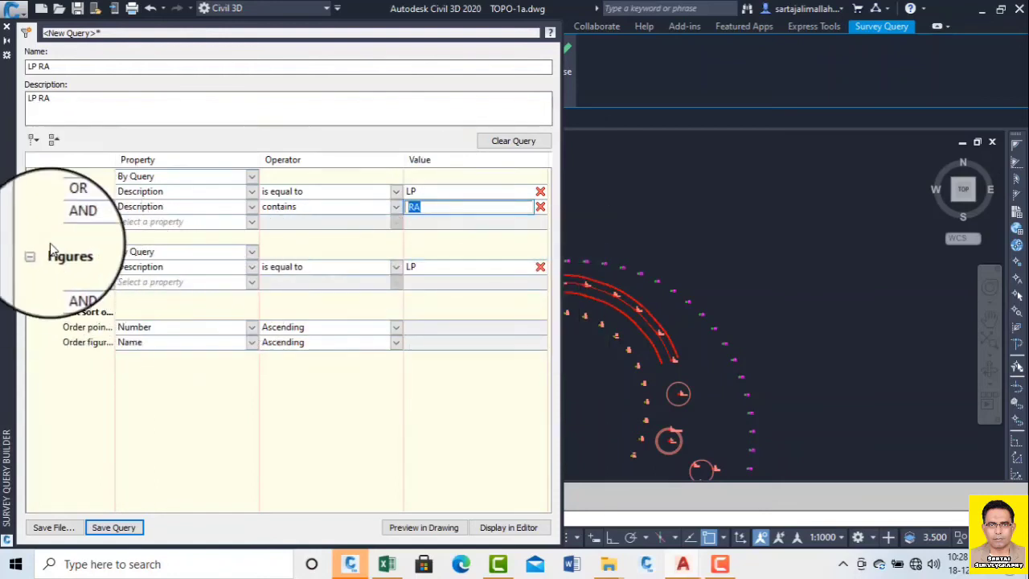
pyautogui.click(252, 285)
pyautogui.click(189, 325)
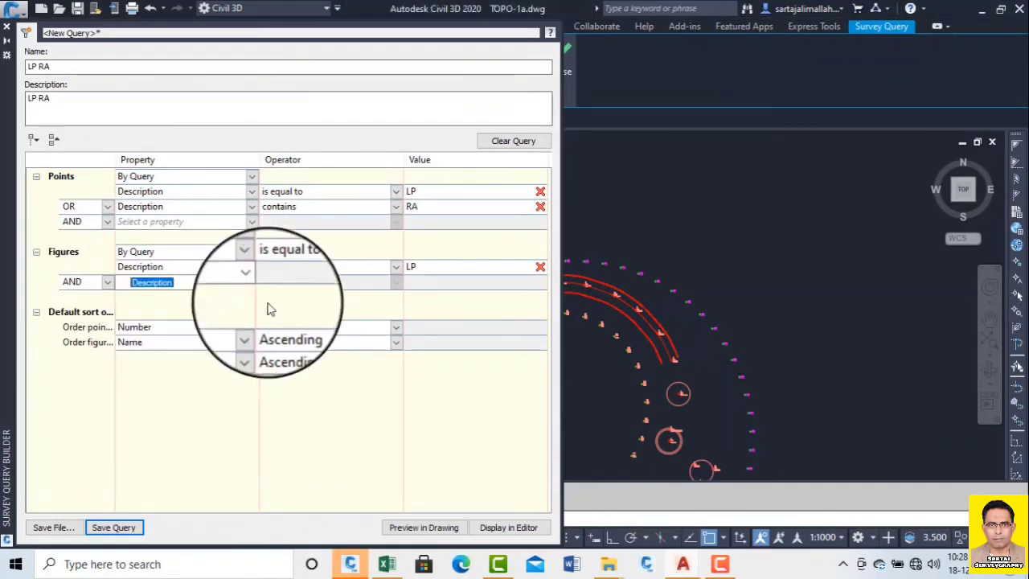
pyautogui.click(310, 281)
pyautogui.click(438, 282)
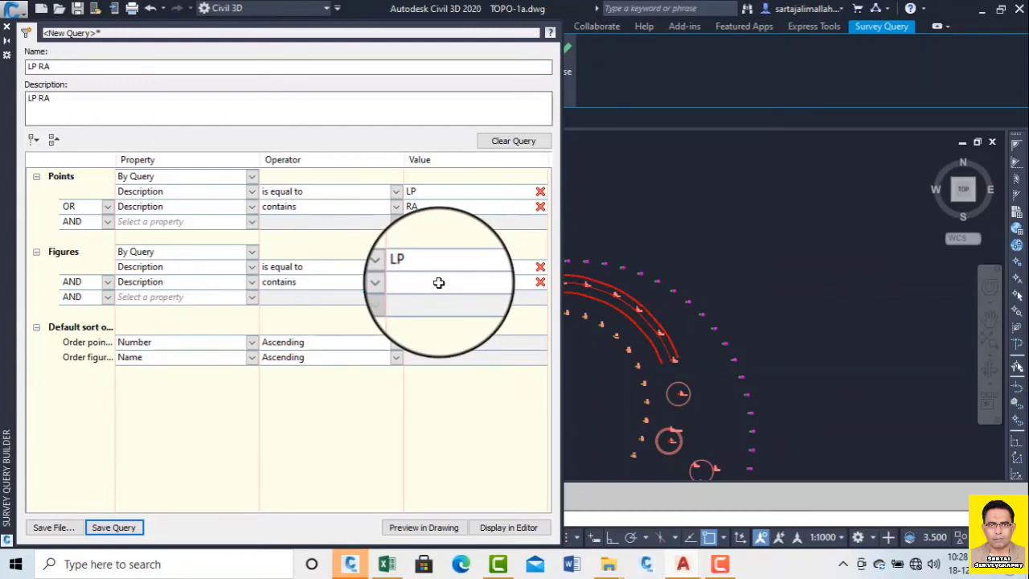
pyautogui.rightClick(440, 282)
pyautogui.click(471, 345)
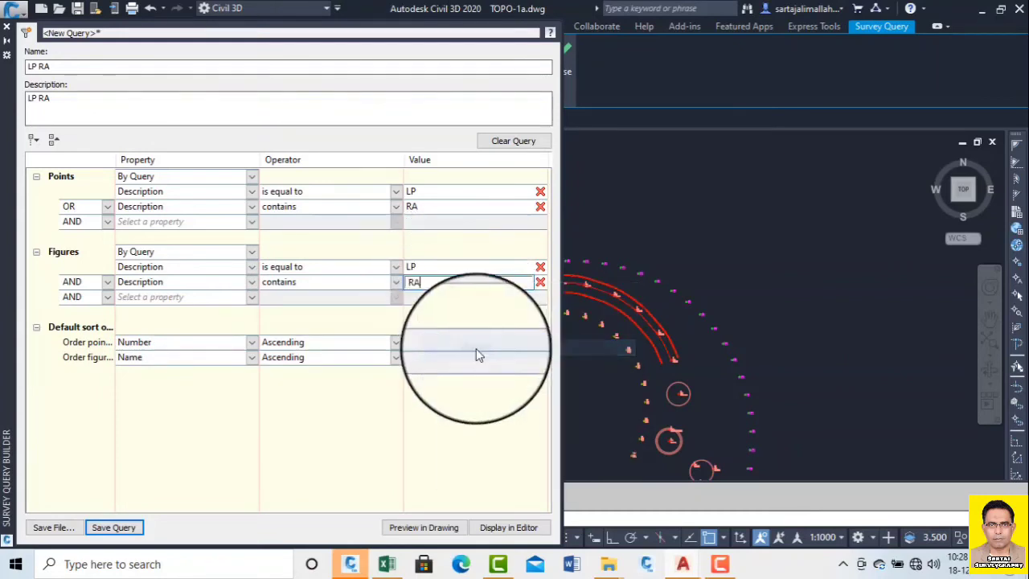
# Display the LP RA query results in the Survey Points Editor, review the descriptions of the listed points, and close the editor.
pyautogui.click(526, 527)
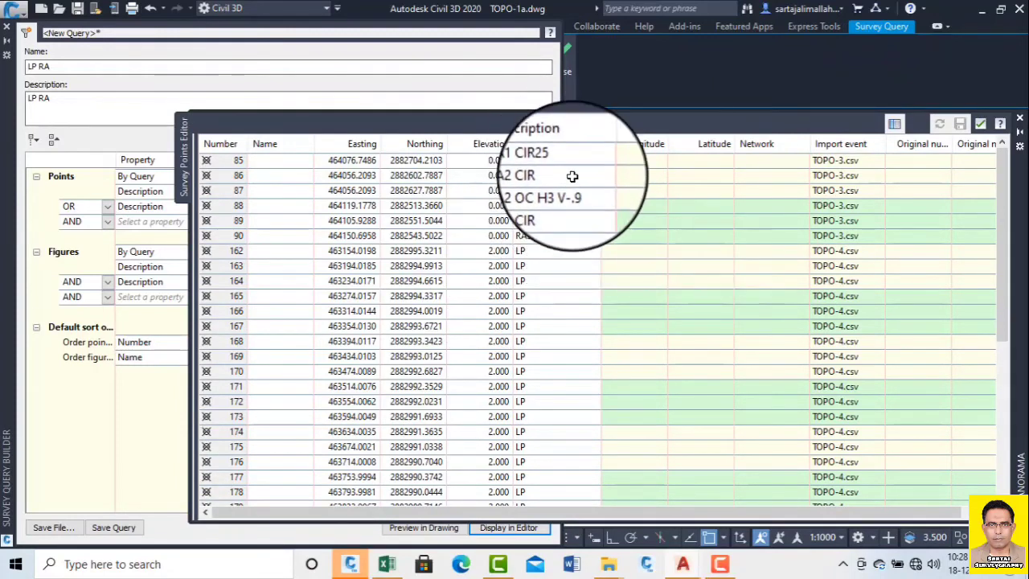
pyautogui.scroll(-6, 553, 241)
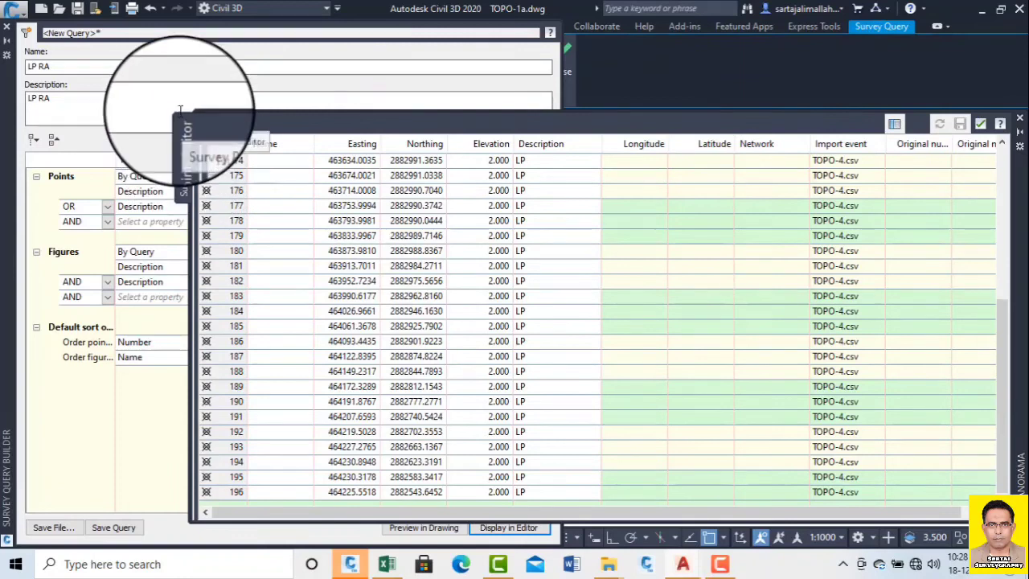
pyautogui.click(92, 68)
pyautogui.moveTo(606, 131)
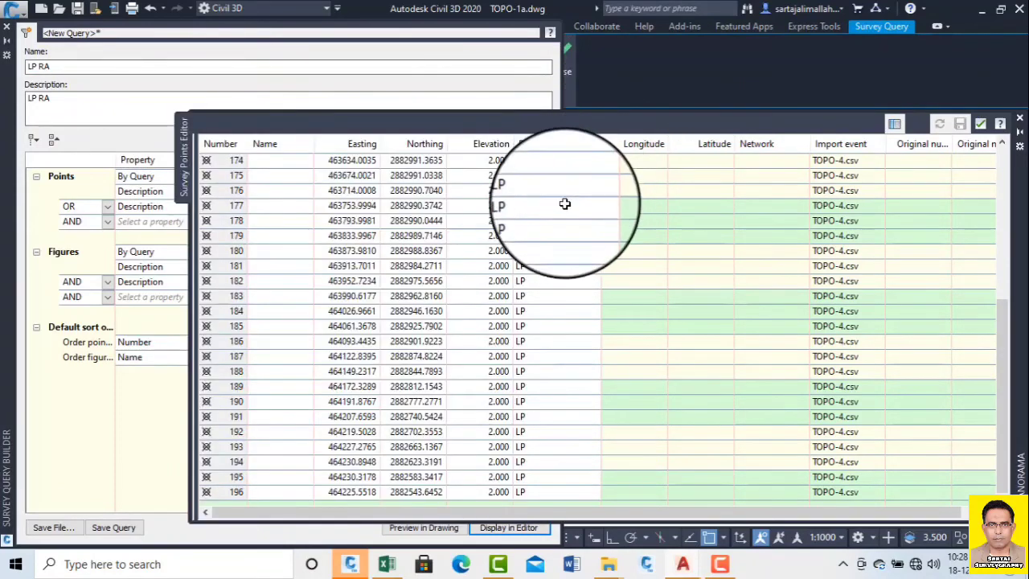
pyautogui.scroll(6, 573, 298)
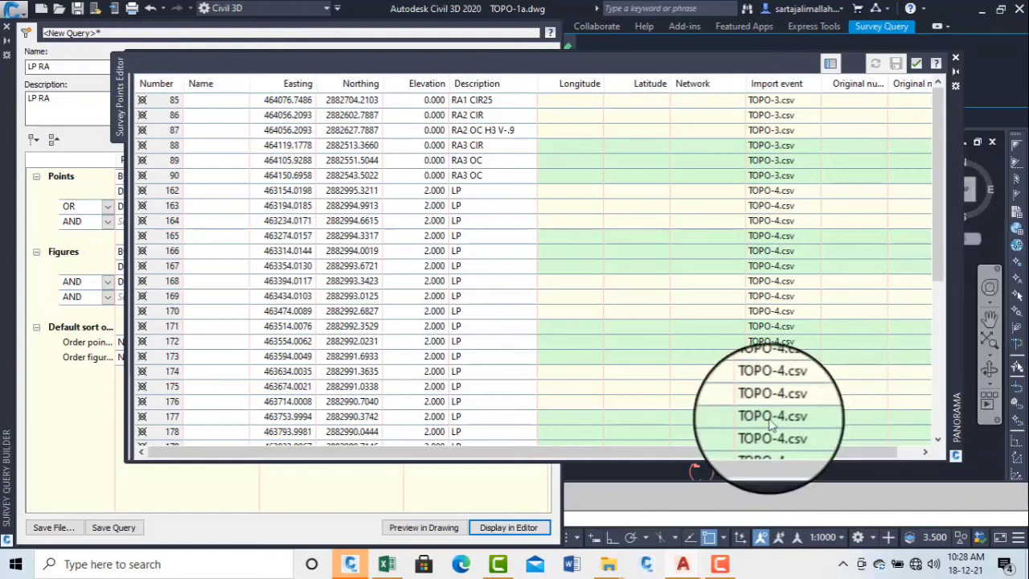
pyautogui.click(917, 64)
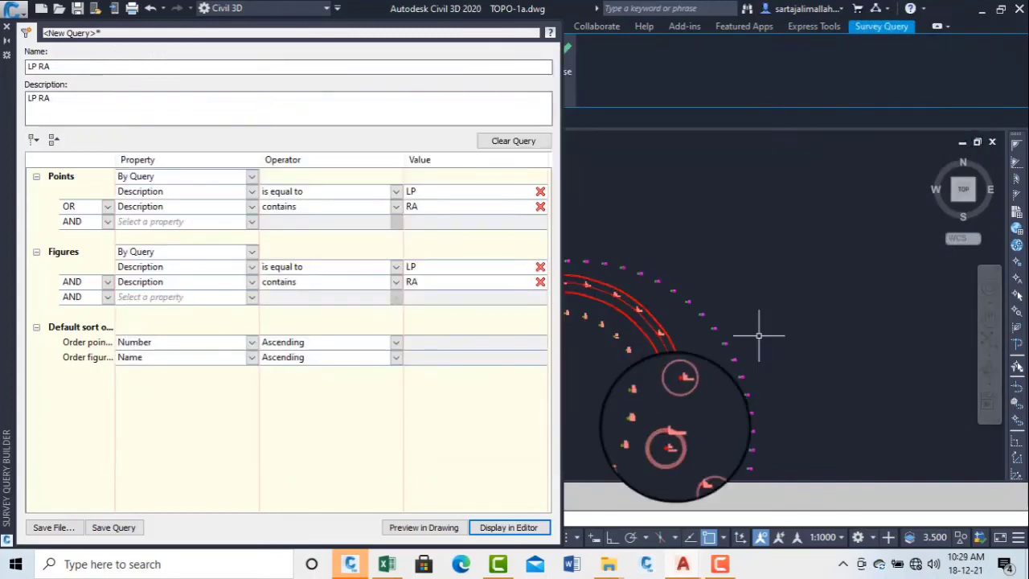
# Save the LP RA query to the TOPO database and close the query builder.
pyautogui.click(113, 528)
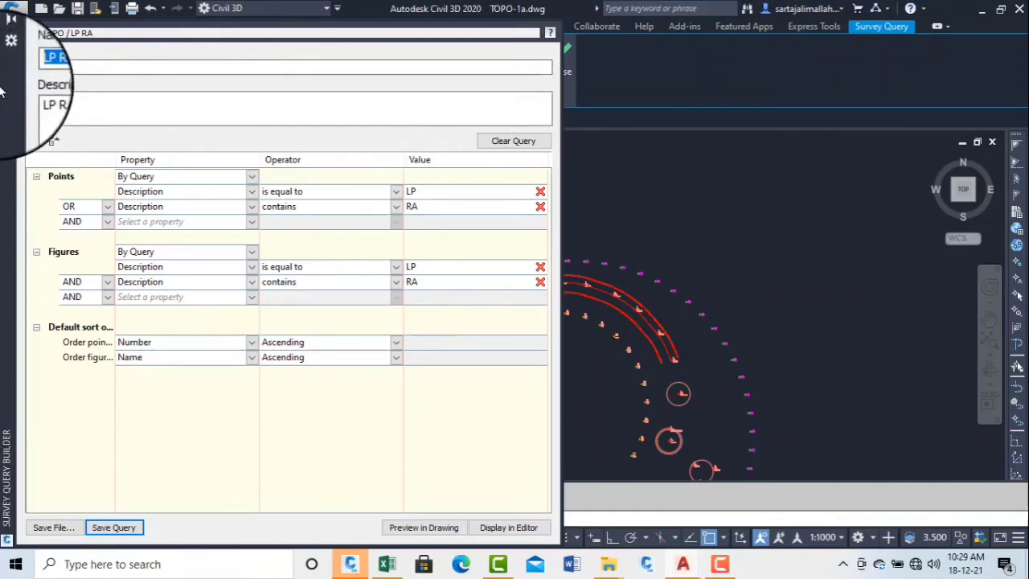
pyautogui.click(7, 29)
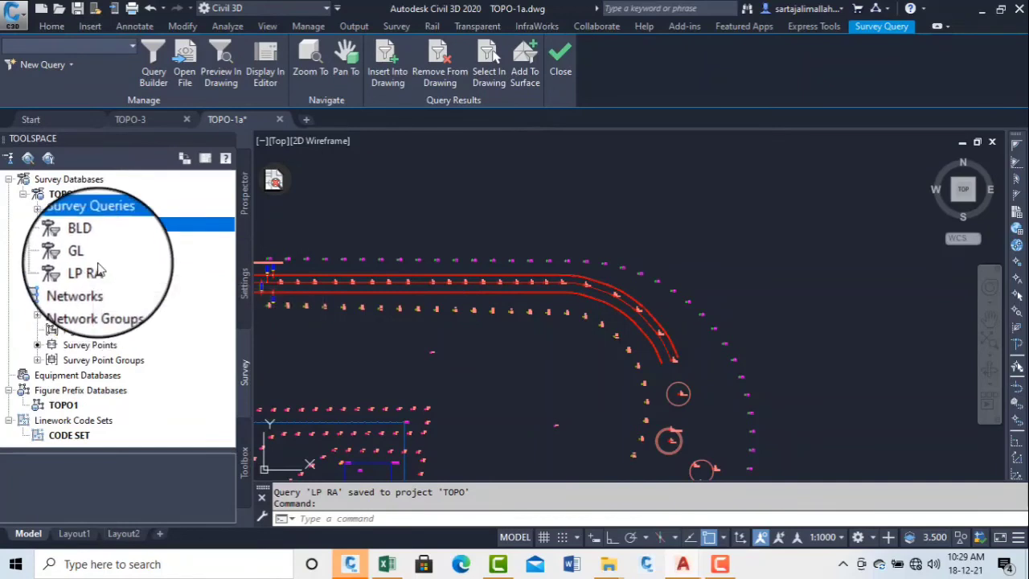
pyautogui.click(719, 564)
pyautogui.click(915, 500)
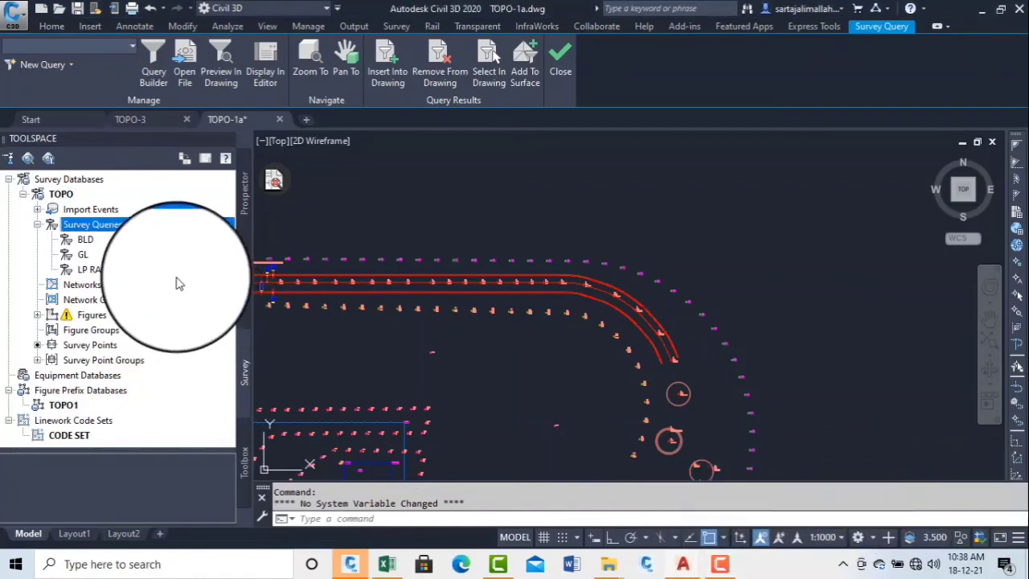
# Start a new survey query in the TOPO database and choose Number as the property of its points condition.
pyautogui.click(119, 227)
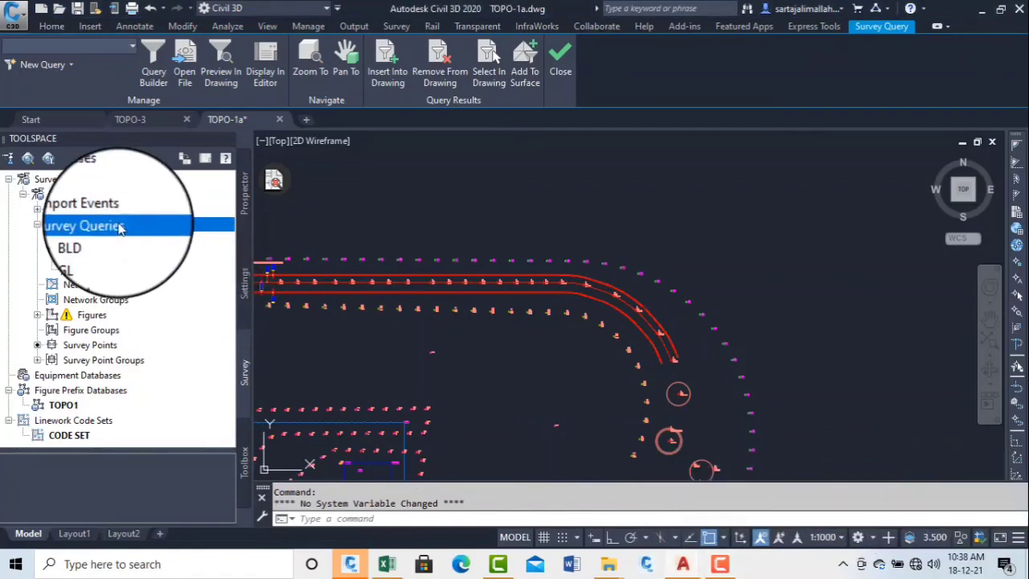
pyautogui.rightClick(119, 228)
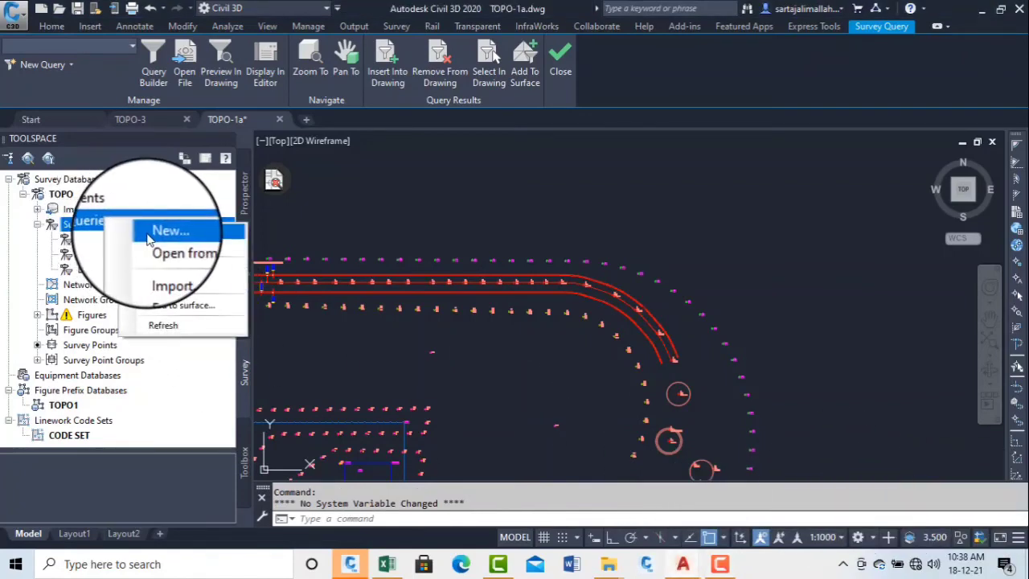
pyautogui.click(153, 232)
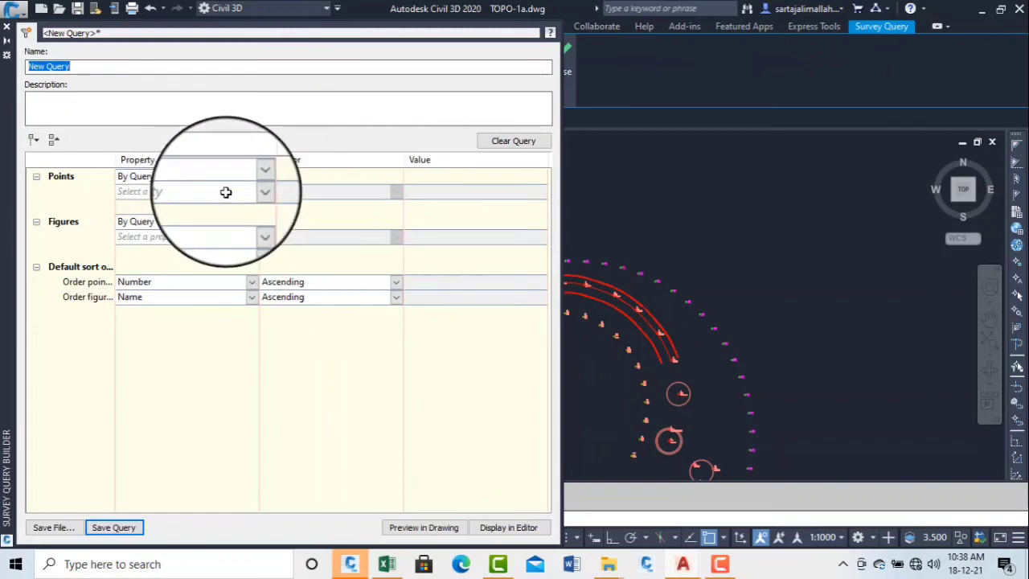
pyautogui.click(252, 192)
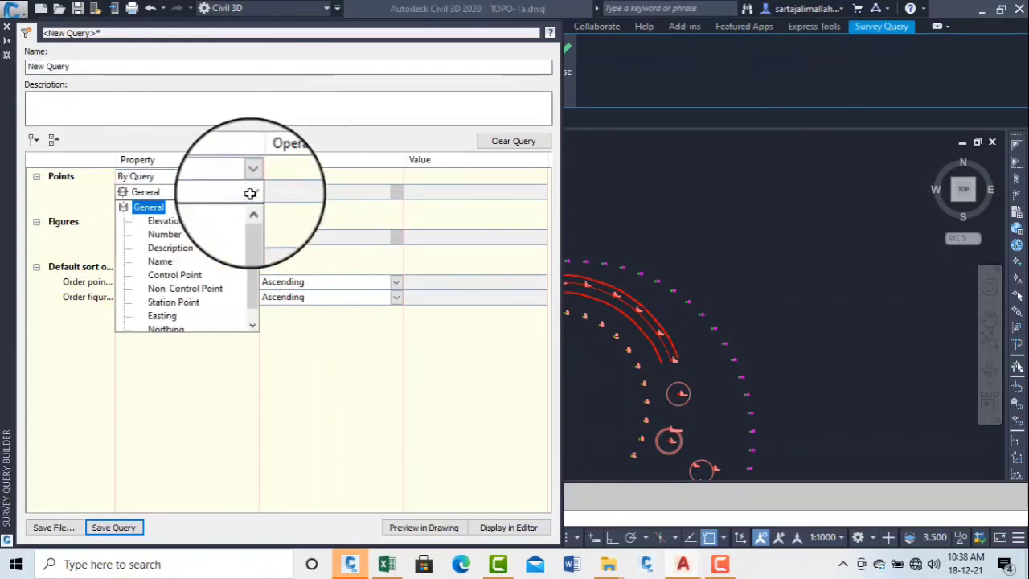
pyautogui.press('Down')
pyautogui.press('Down')
pyautogui.press('Down')
pyautogui.press('Down')
pyautogui.press('Down')
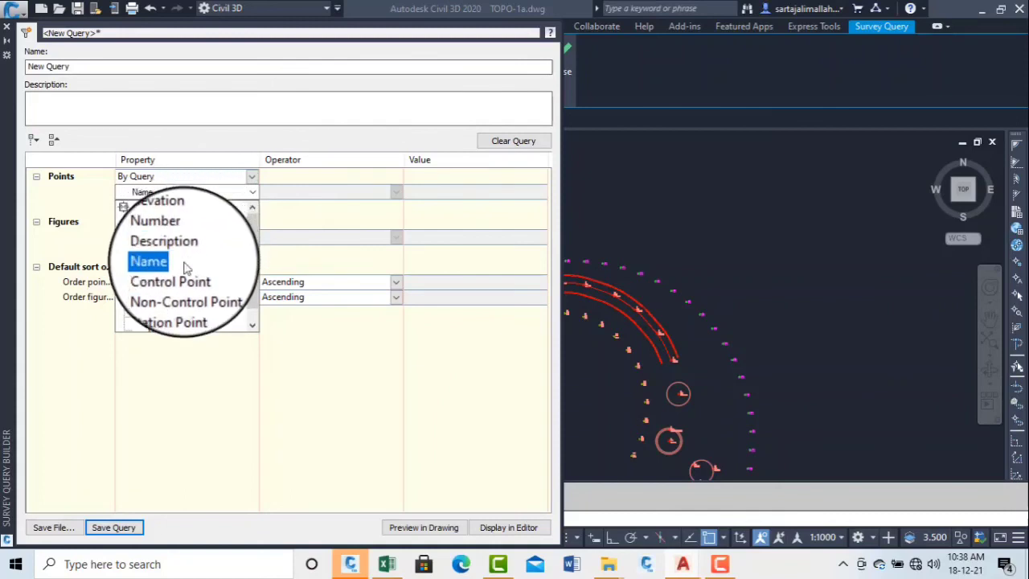
pyautogui.scroll(1, 195, 278)
pyautogui.click(173, 232)
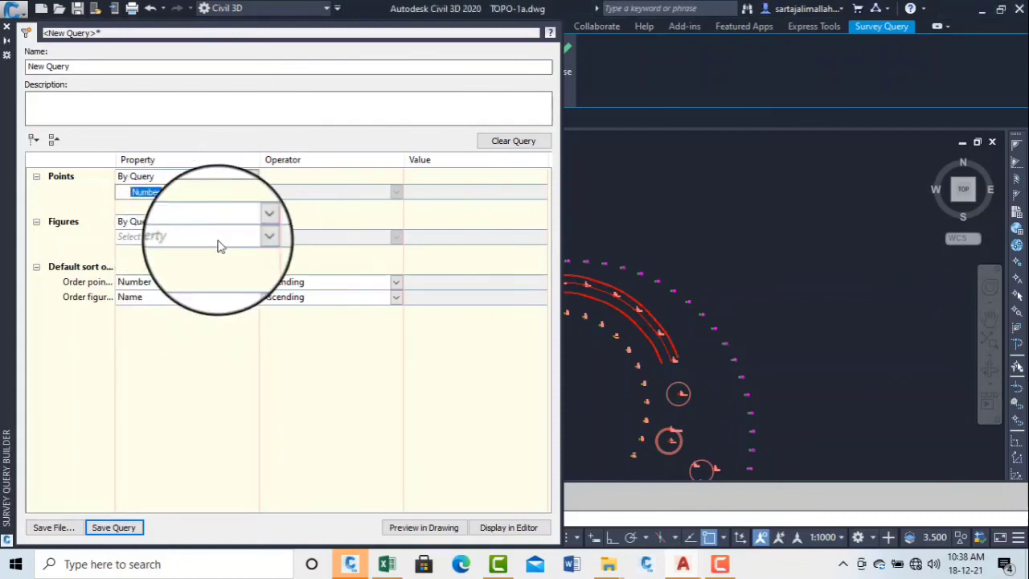
# Set the points condition to Number is greater than 100.
pyautogui.click(396, 193)
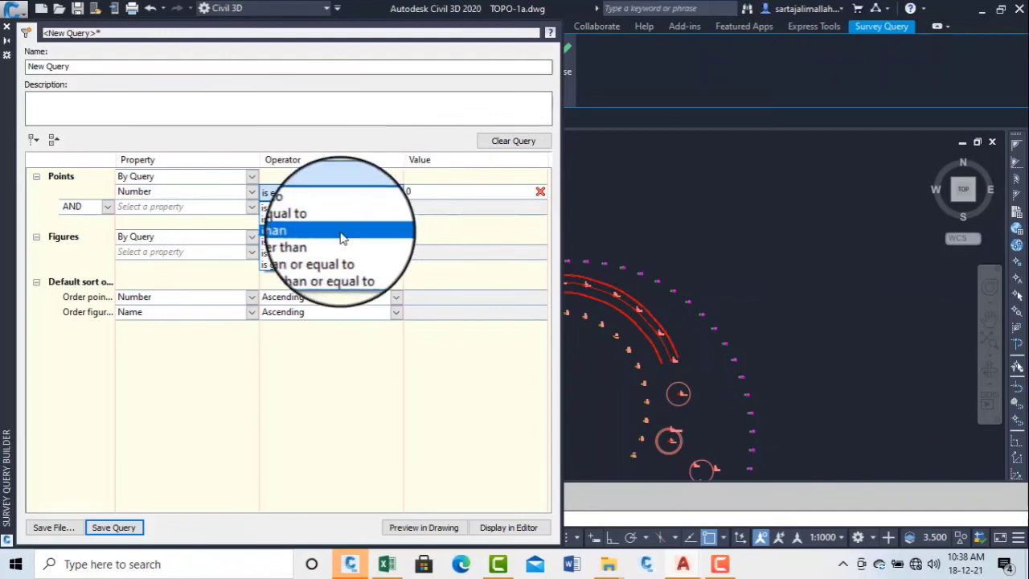
pyautogui.click(409, 192)
pyautogui.click(409, 192)
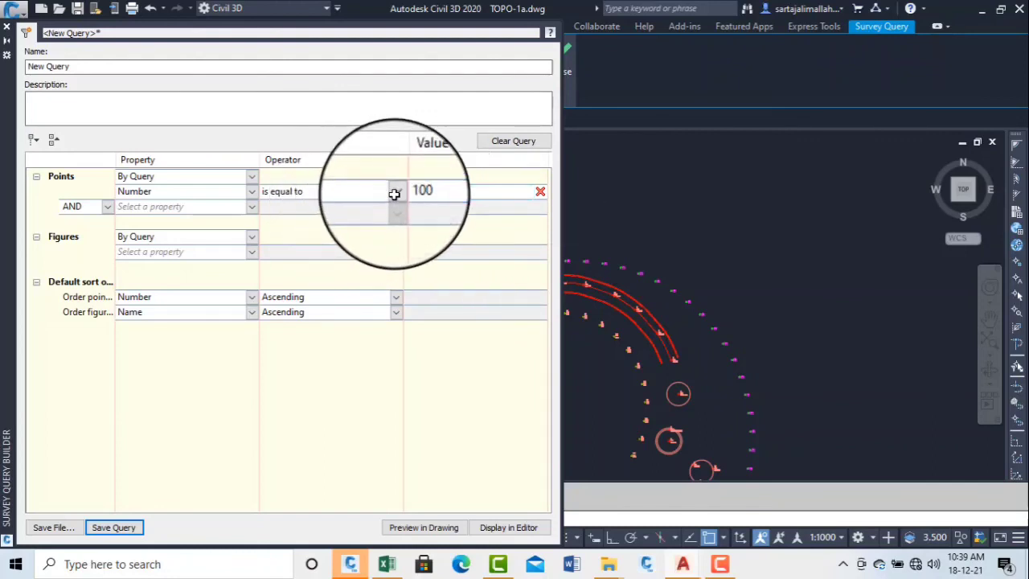
pyautogui.click(395, 193)
pyautogui.click(365, 239)
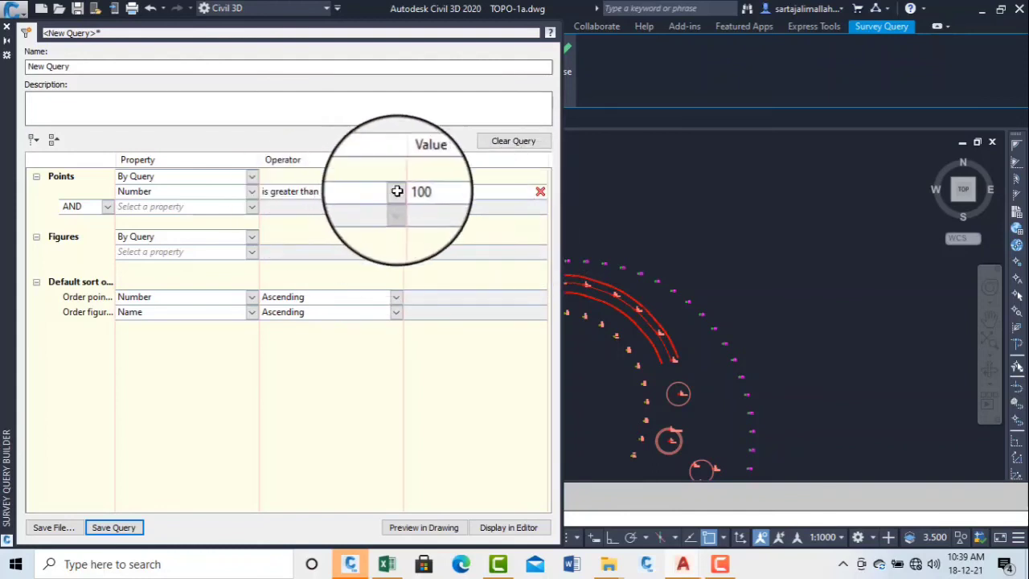
# Review the property and operator choices of the points condition, and close the query builder without saving the new query.
pyautogui.click(252, 193)
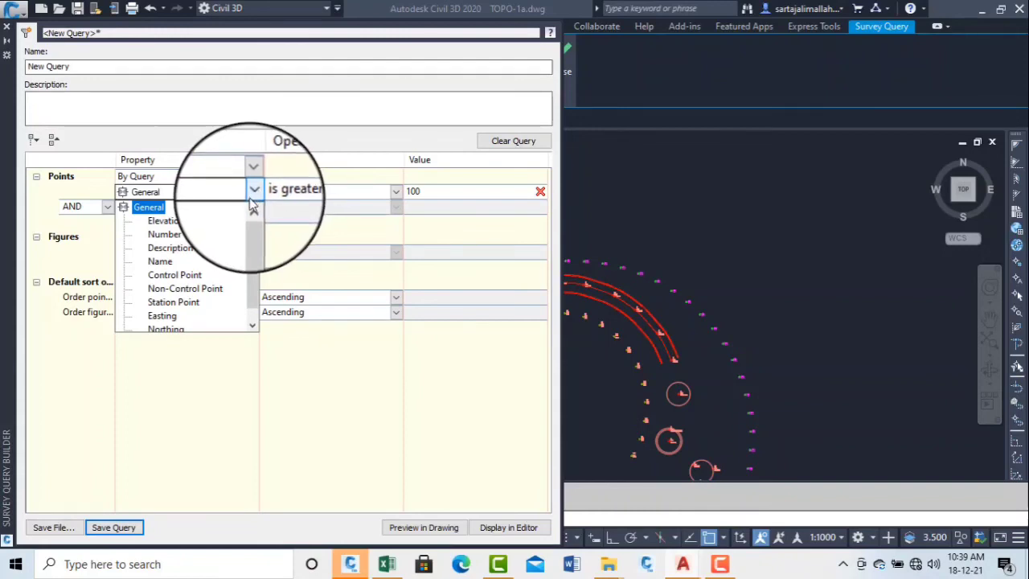
pyautogui.click(253, 193)
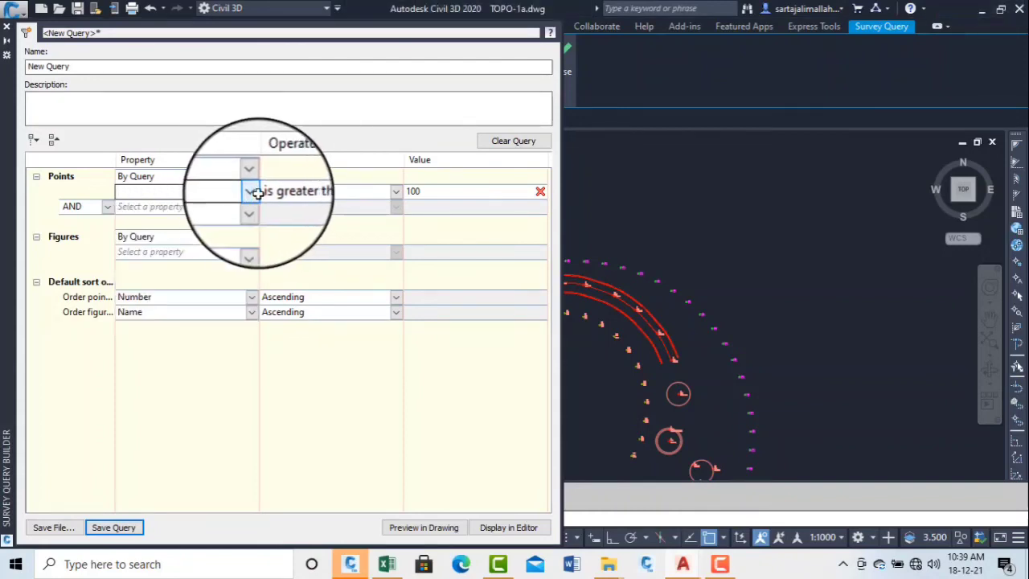
pyautogui.click(395, 193)
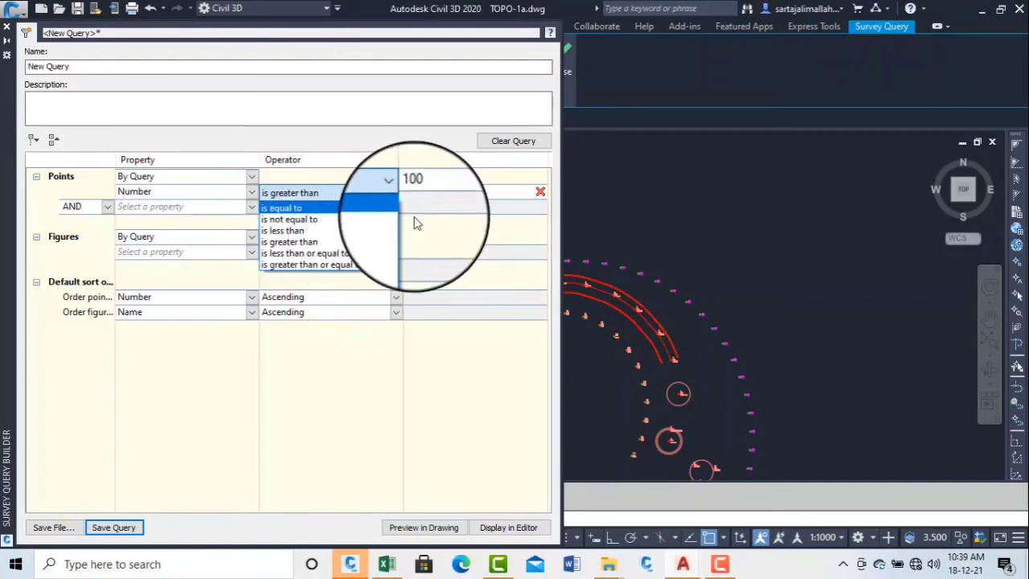
pyautogui.click(48, 33)
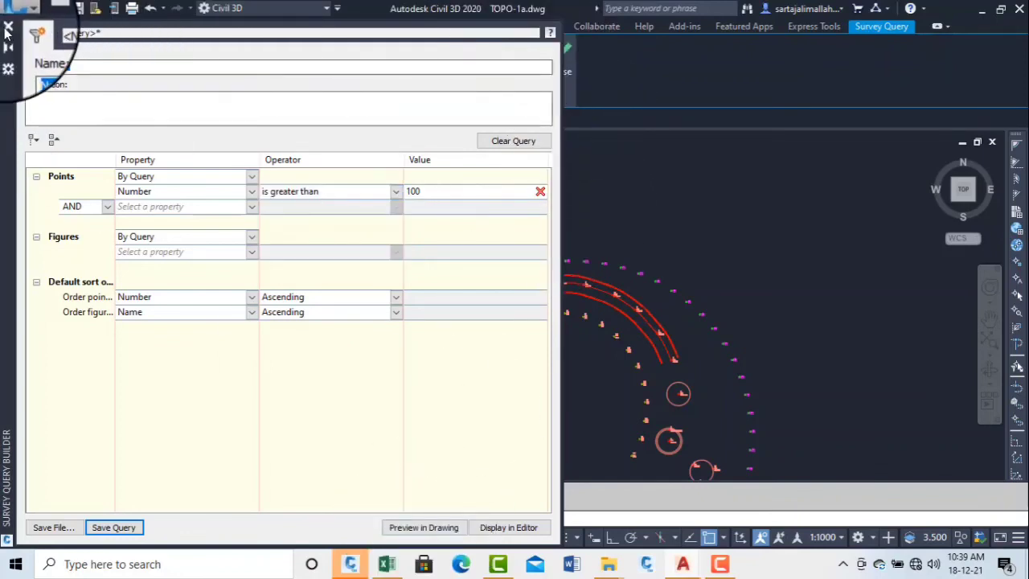
pyautogui.click(7, 31)
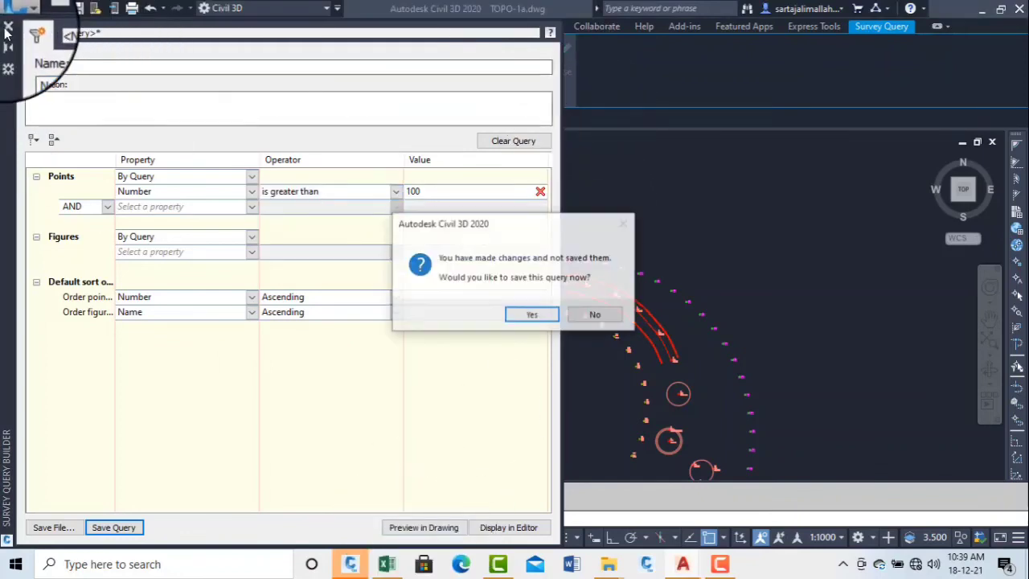
pyautogui.click(595, 316)
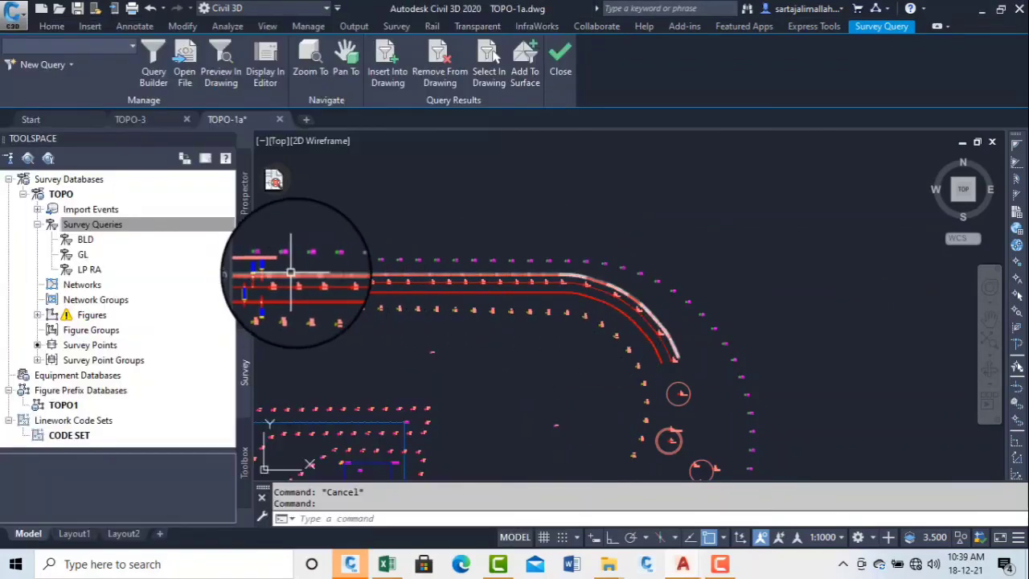
pyautogui.scroll(-4, 701, 288)
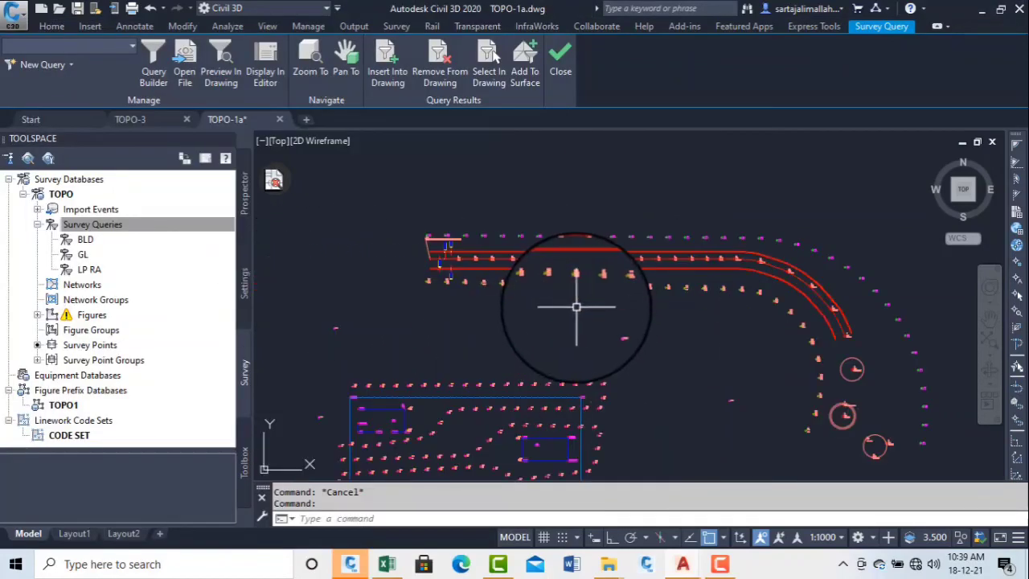